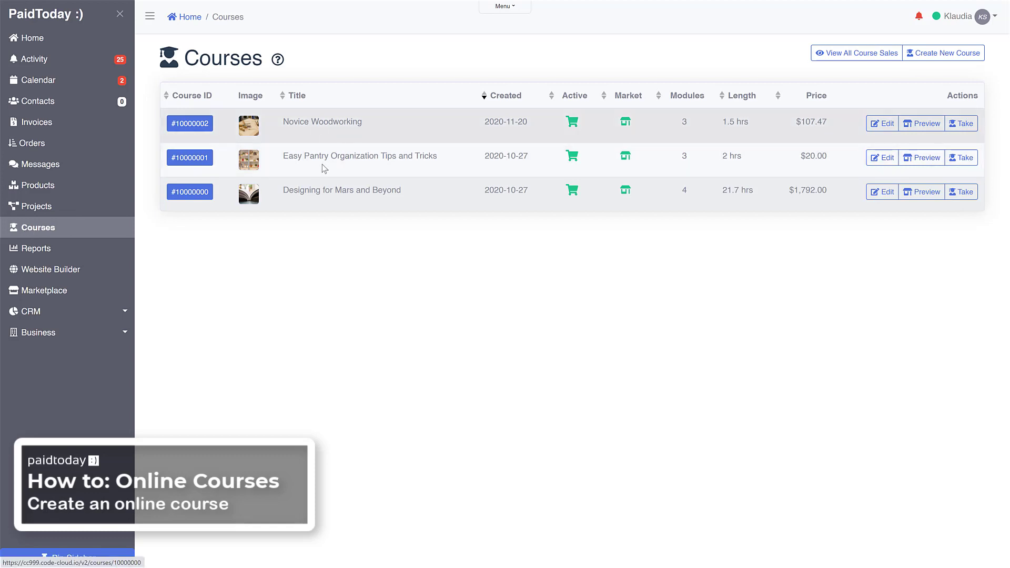
# - Start a new course and enter the author's full name as the course author
pyautogui.click(948, 58)
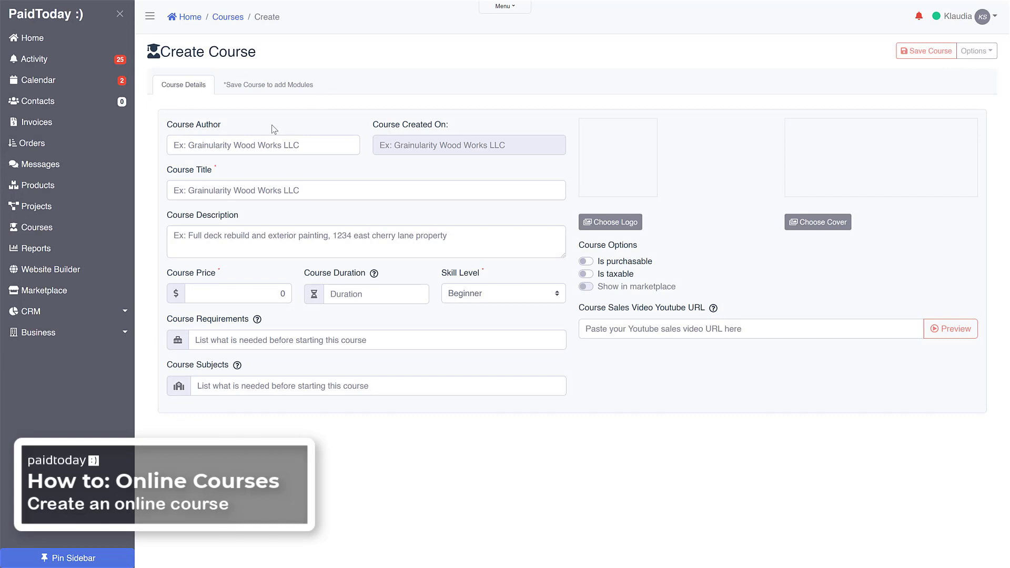
pyautogui.click(198, 143)
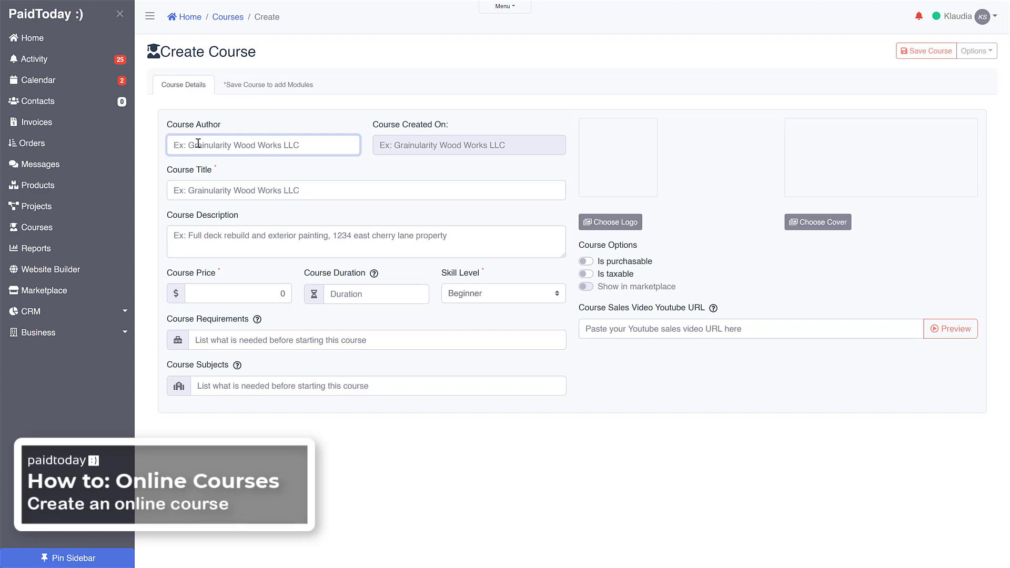
pyautogui.write('Klaudia Skant')
pyautogui.press('Tab')
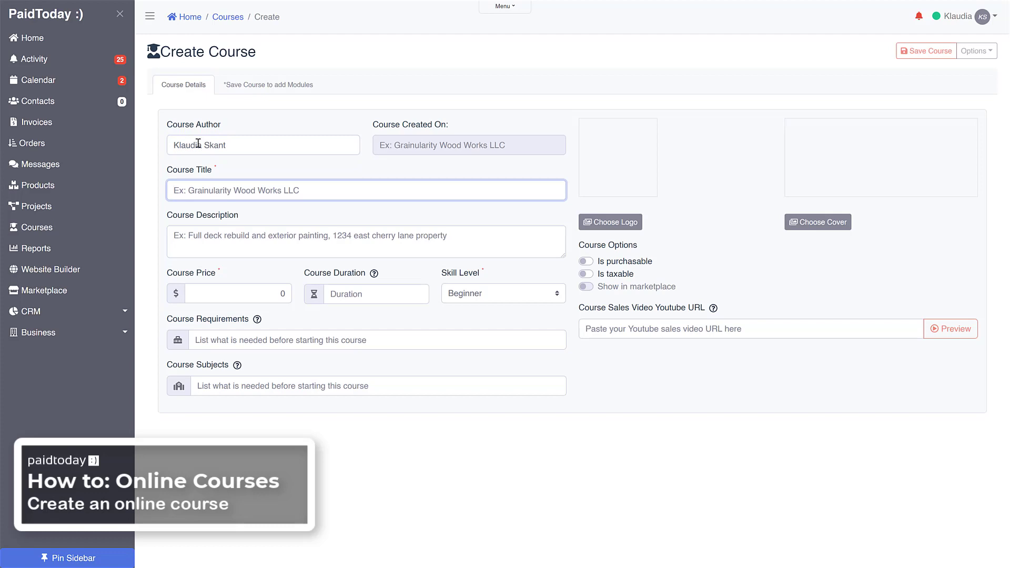
# - Title the course "How To Paidtoday Course" and describe it as "Learn How to use paidtoday"
pyautogui.write('How To ')
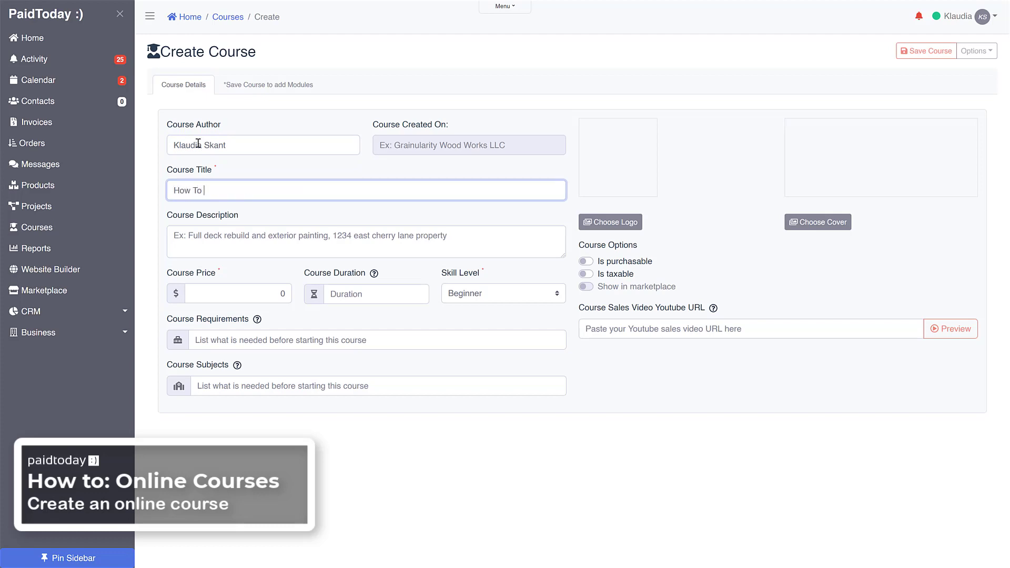
pyautogui.write('Paidtoday Course')
pyautogui.press('Tab')
pyautogui.write('Le')
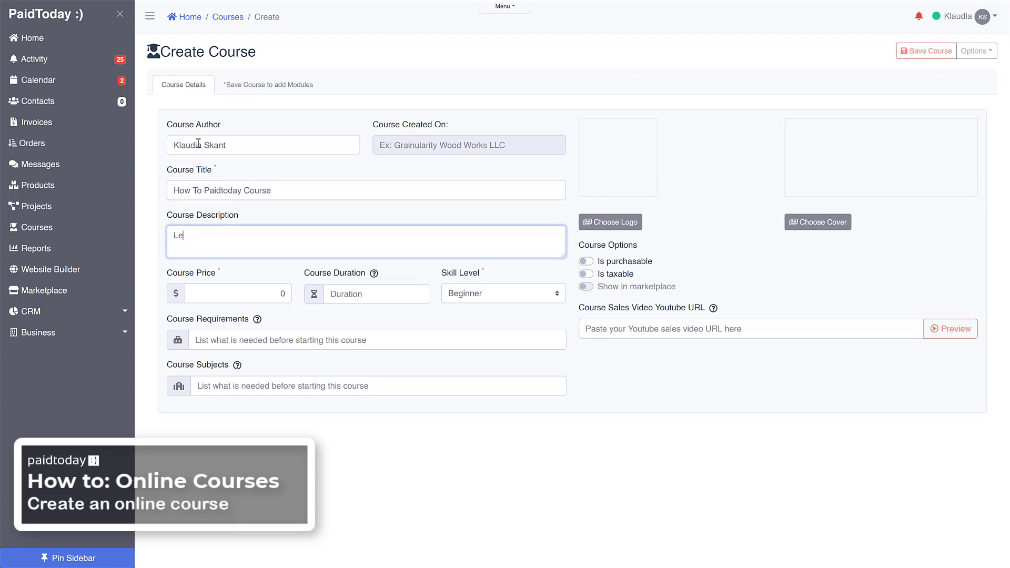
pyautogui.write('arn How to use paidtoday')
# - Set the course price to $25
pyautogui.click(276, 295)
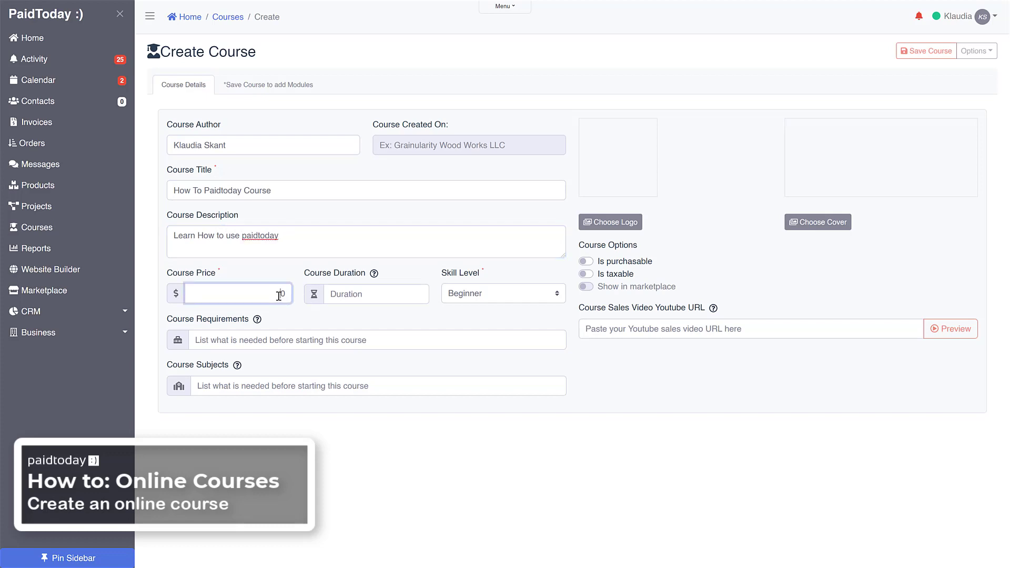
pyautogui.doubleClick(282, 294)
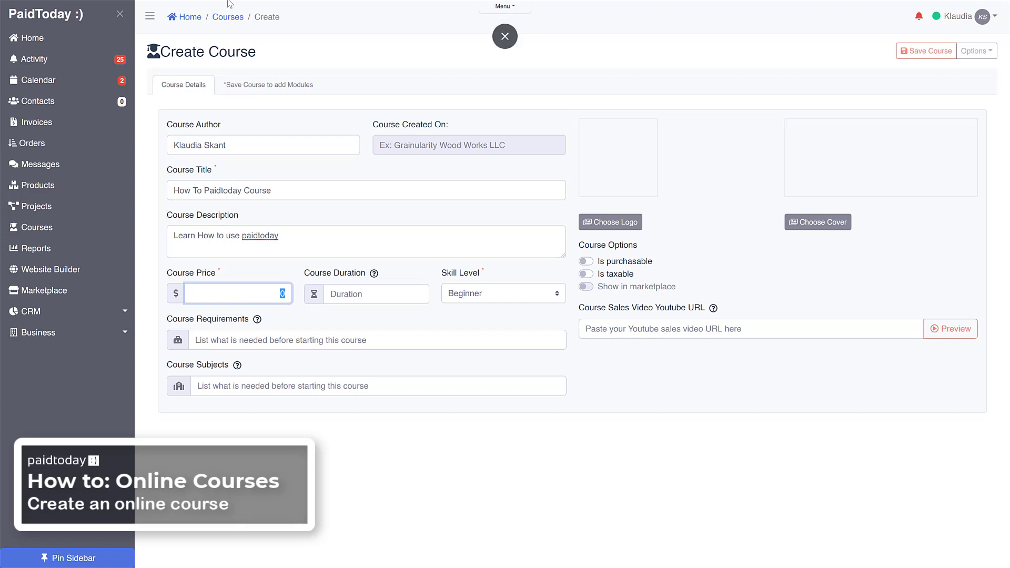
pyautogui.write('25')
# - Set the course duration to 3 and the skill level to Beginner
pyautogui.click(349, 294)
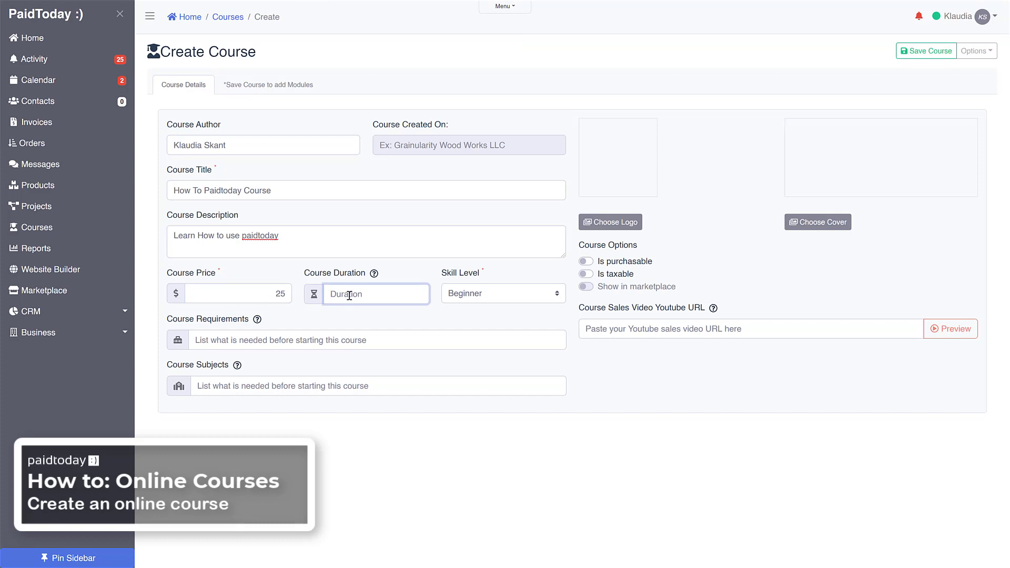
pyautogui.write('3')
pyautogui.click(478, 294)
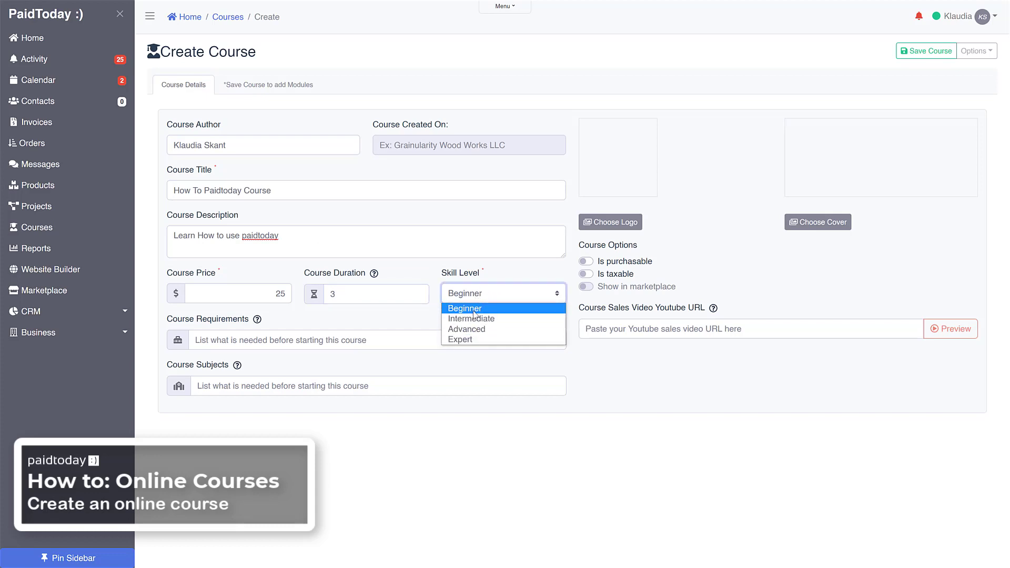
pyautogui.click(474, 309)
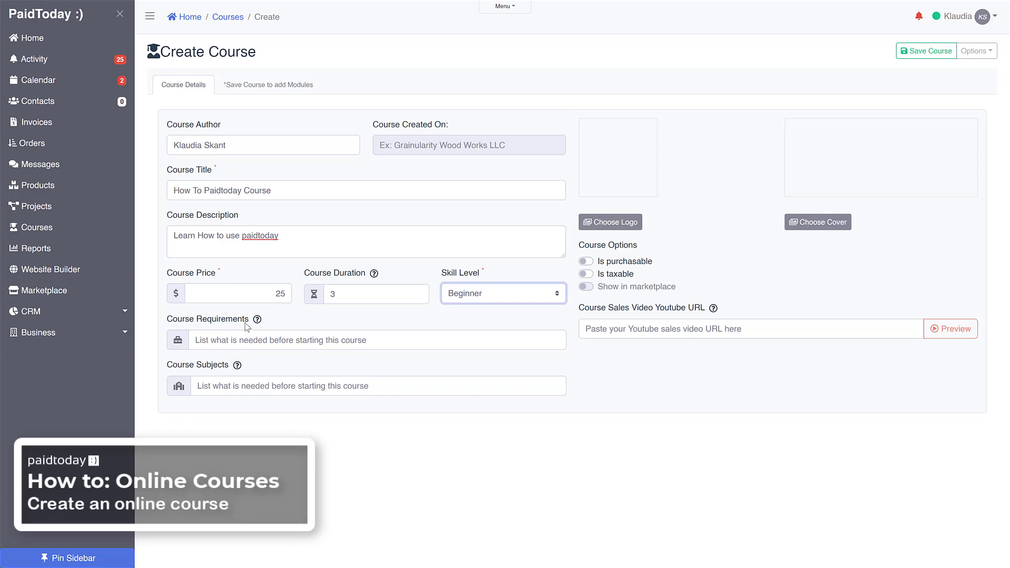
# - Enter "Active Paidtoday Account," as the course requirements
pyautogui.click(208, 339)
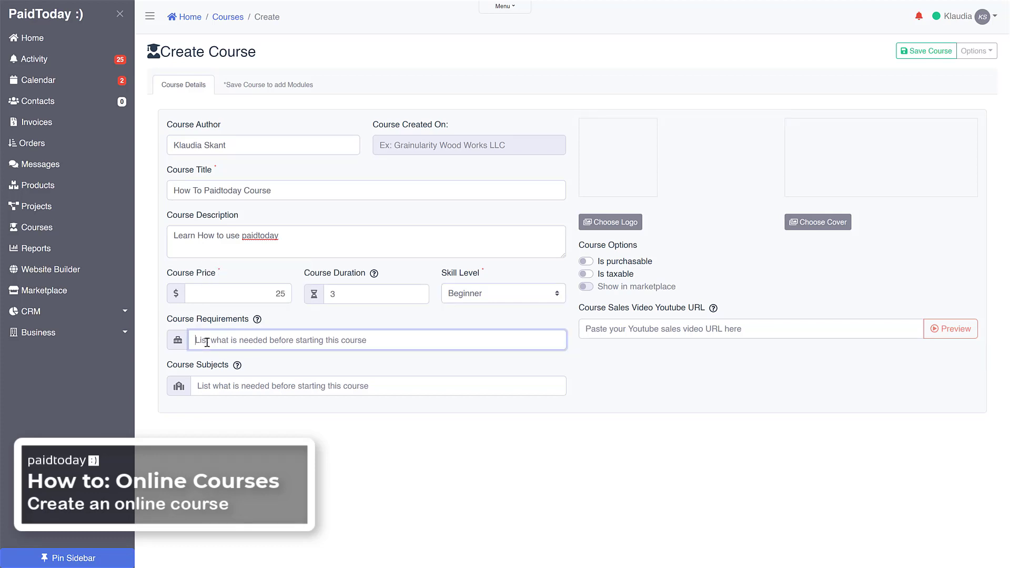
pyautogui.write('pai')
pyautogui.press('BackSpace')
pyautogui.press('BackSpace')
pyautogui.press('BackSpace')
pyautogui.write('Paidtoday')
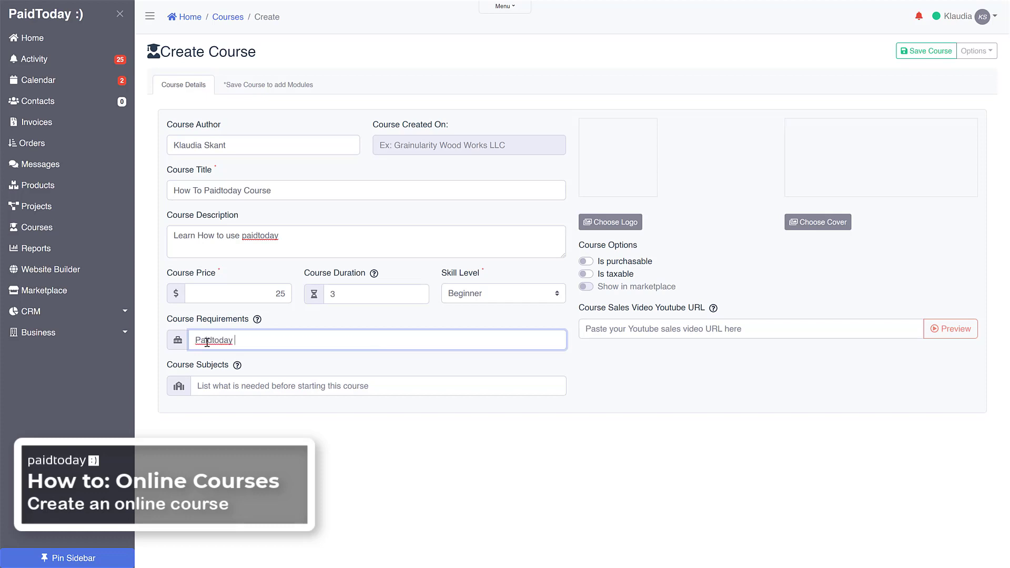
pyautogui.press('BackSpace')
pyautogui.press('BackSpace')
pyautogui.press('BackSpace')
pyautogui.press('BackSpace')
pyautogui.press('BackSpace')
pyautogui.press('BackSpace')
pyautogui.press('BackSpace')
pyautogui.press('BackSpace')
pyautogui.press('BackSpace')
pyautogui.press('BackSpace')
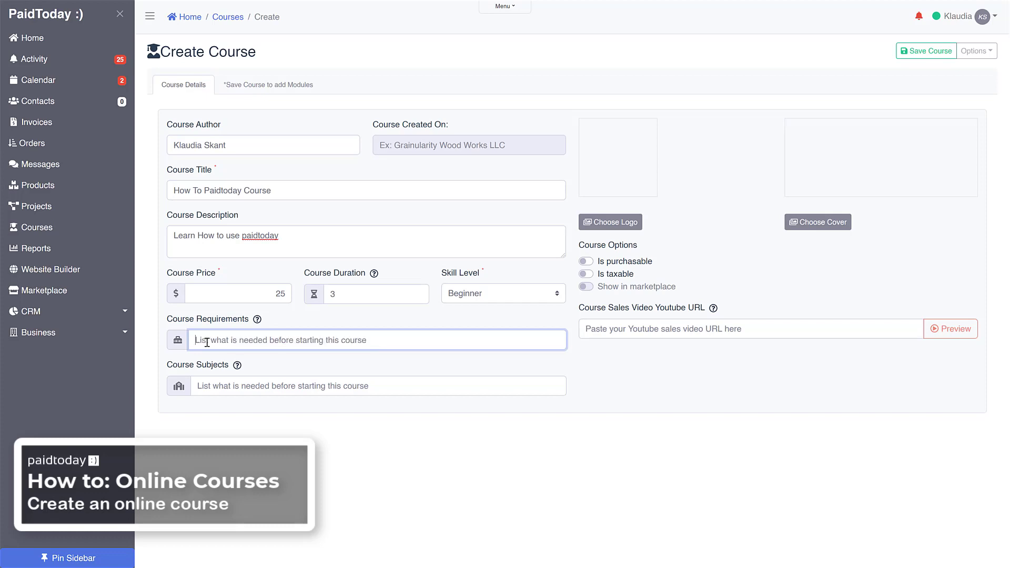
pyautogui.write('Active Paid')
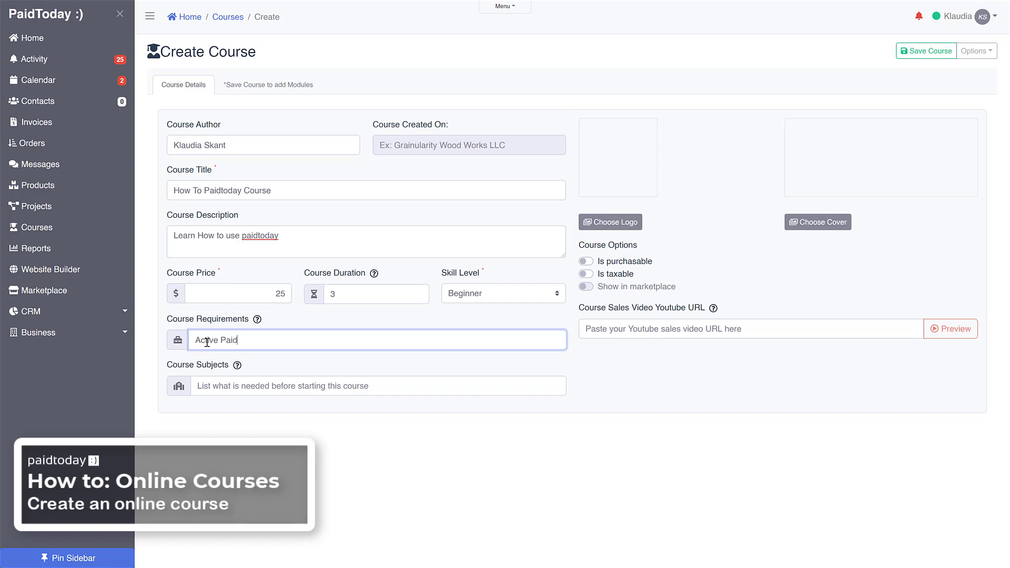
pyautogui.write('today Account,')
# - List the course subjects as "How to use paidtoday, tutorials, how to's,"
pyautogui.moveTo(257, 321)
pyautogui.click(255, 391)
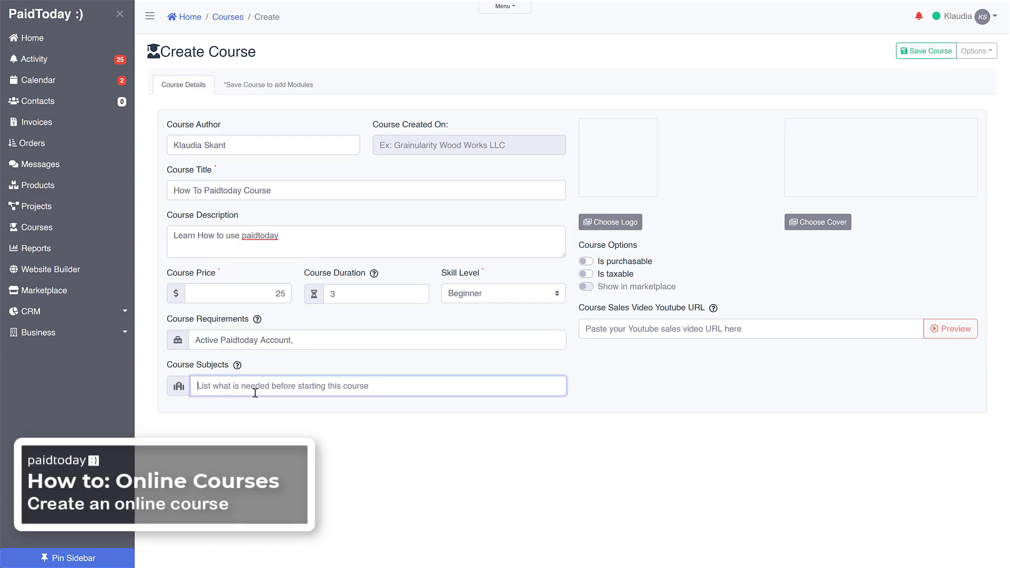
pyautogui.write('How to us')
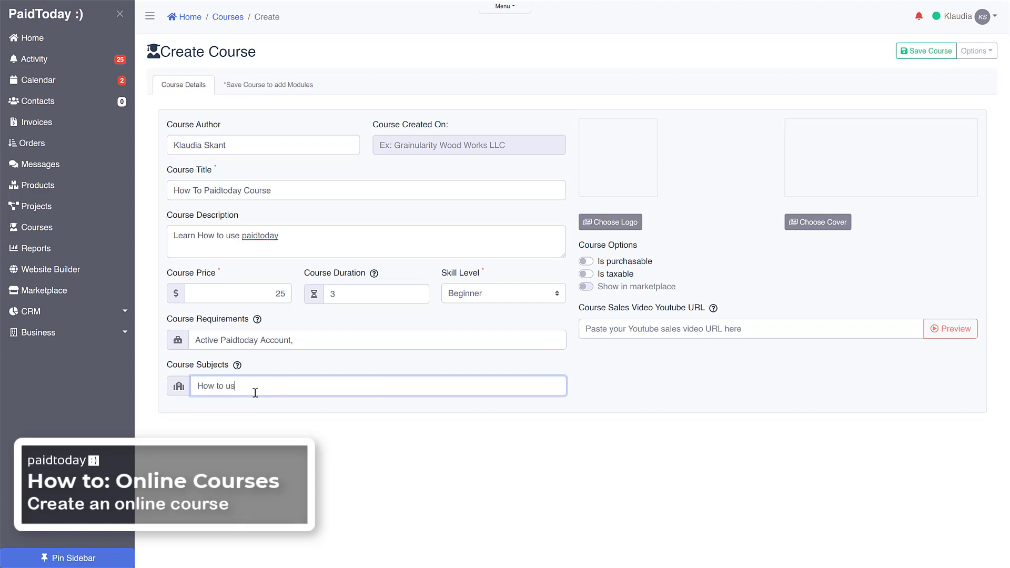
pyautogui.write("e paidtoday, tutorials, how to's,")
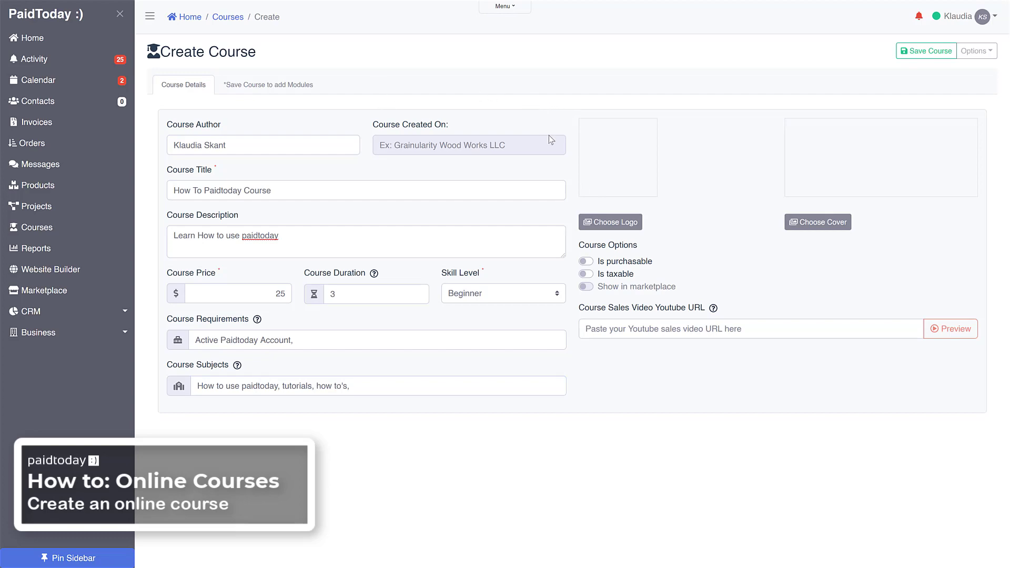
# - From the saved gallery, choose the square blue "How To PaidToday Course $25" image as logo and the wide laptop banner as cover
pyautogui.click(609, 221)
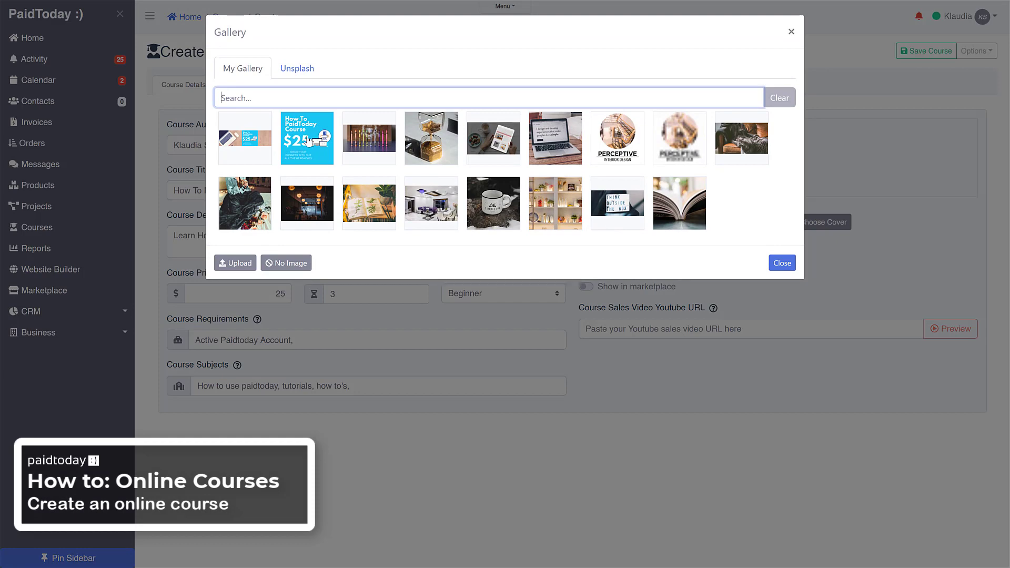
pyautogui.click(297, 69)
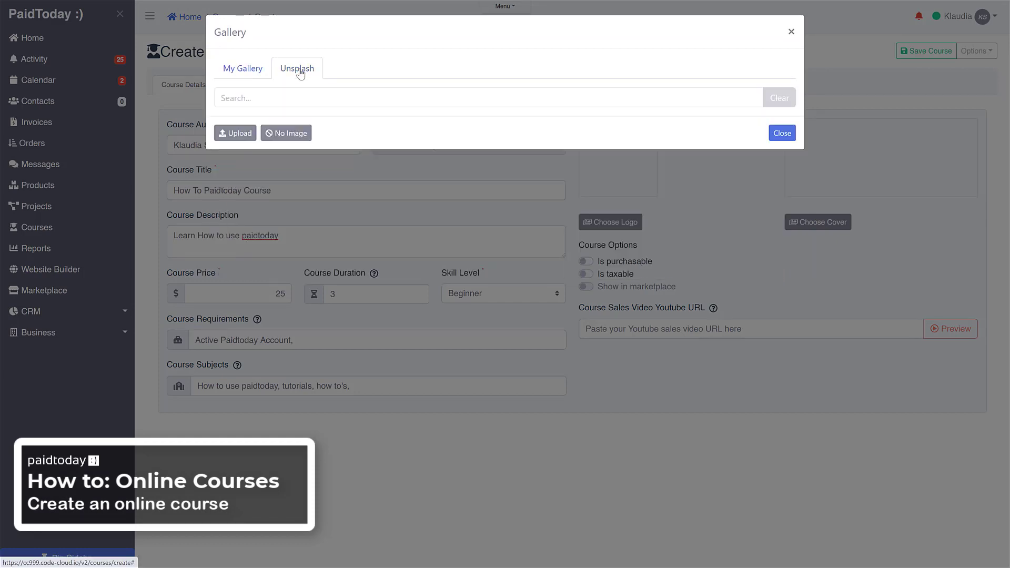
pyautogui.click(255, 72)
pyautogui.click(305, 135)
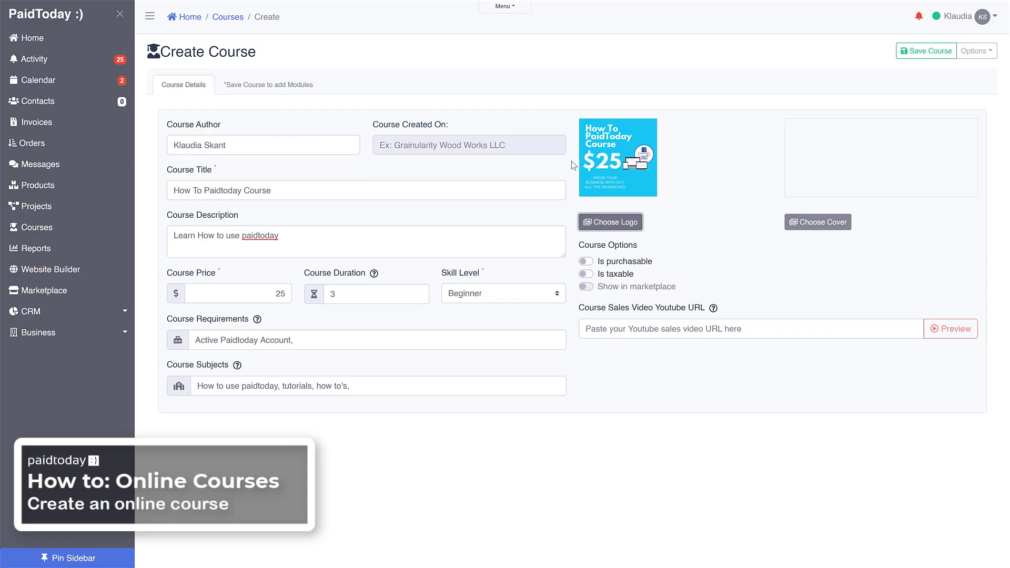
pyautogui.click(825, 227)
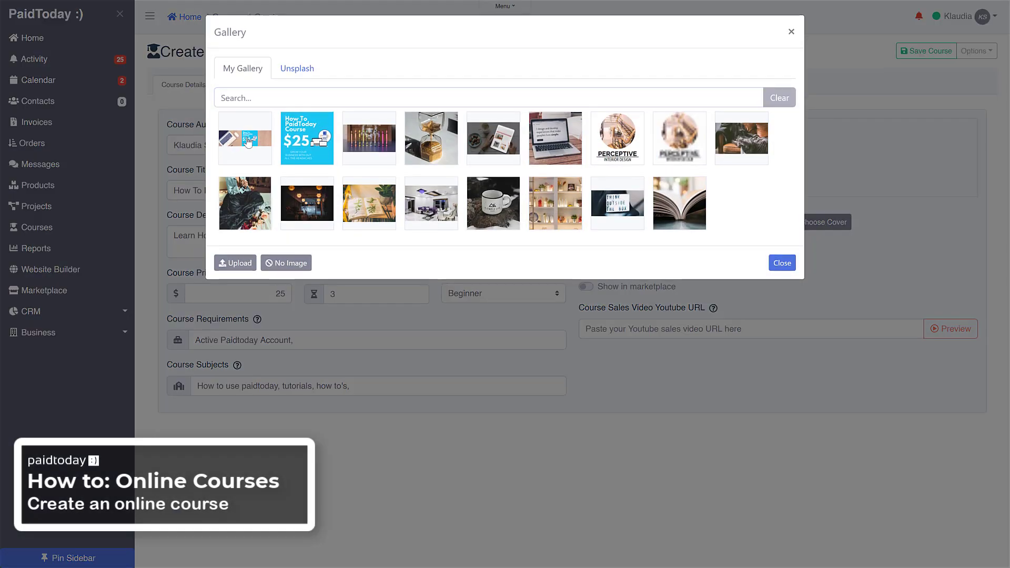
pyautogui.click(248, 142)
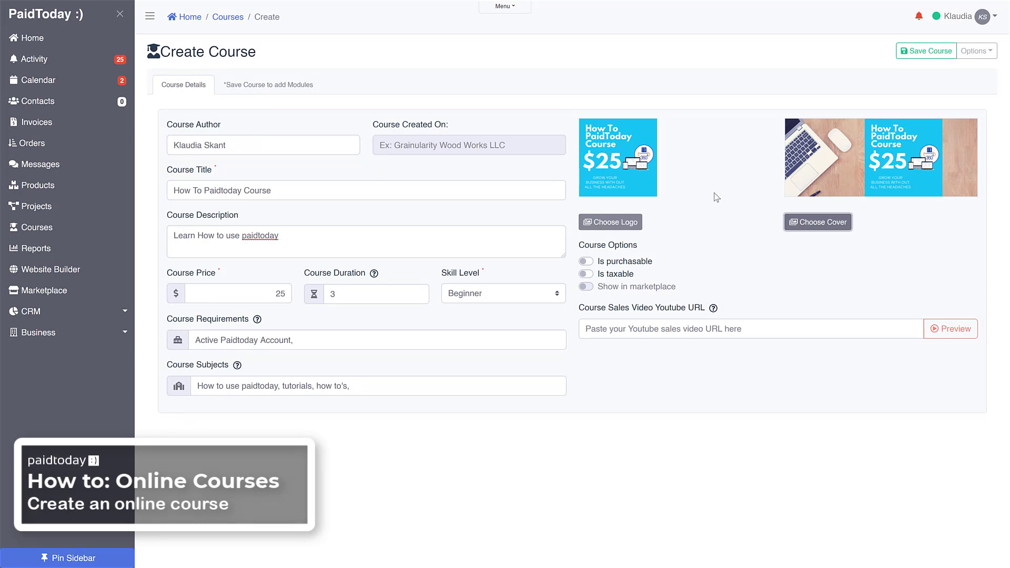
# - Make the course purchasable and shown in the marketplace, and save it
pyautogui.click(585, 264)
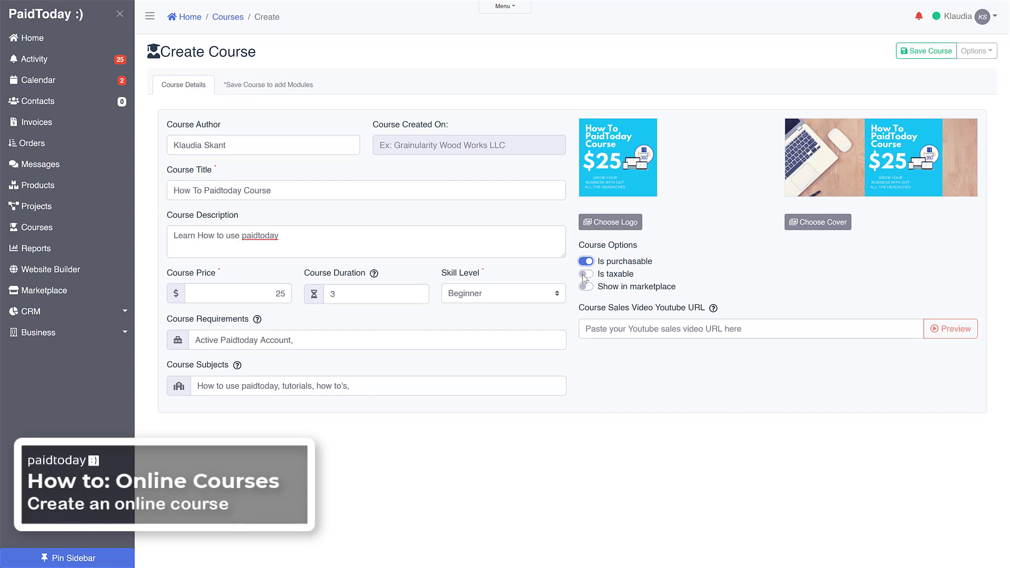
pyautogui.click(585, 276)
pyautogui.click(585, 275)
pyautogui.click(583, 288)
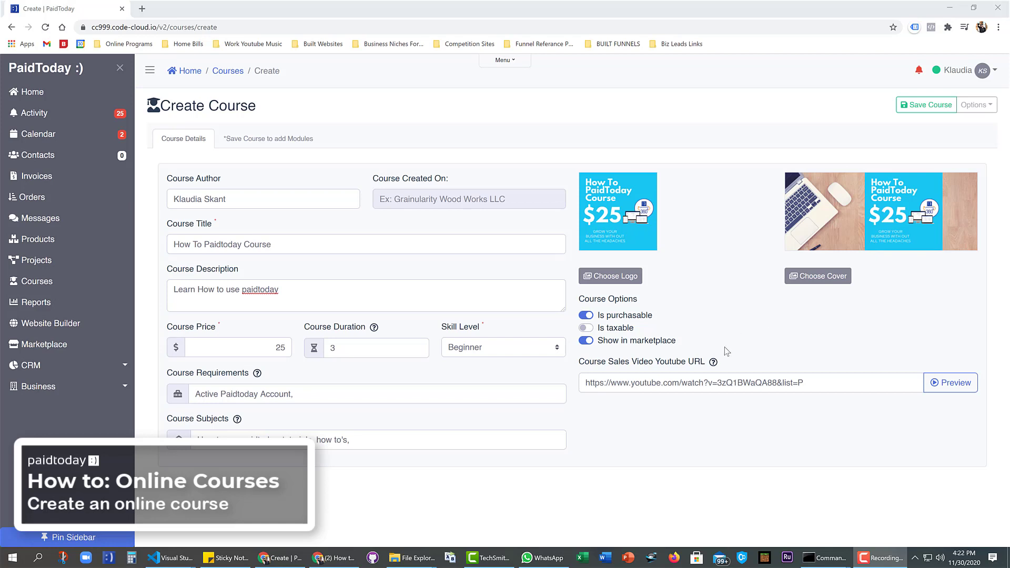
pyautogui.click(917, 114)
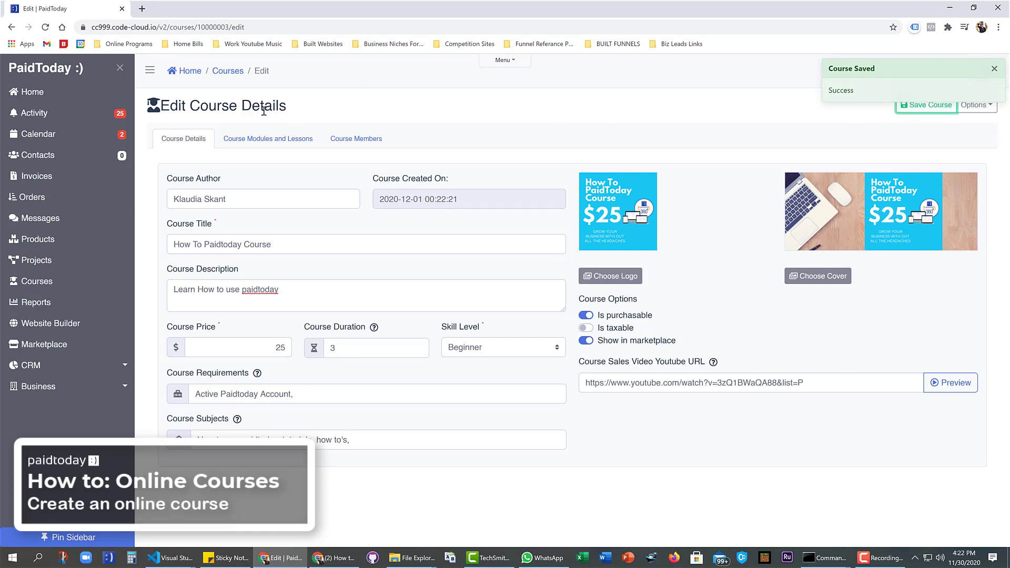
# - Add a module to the course and title it "Projects"
pyautogui.click(249, 143)
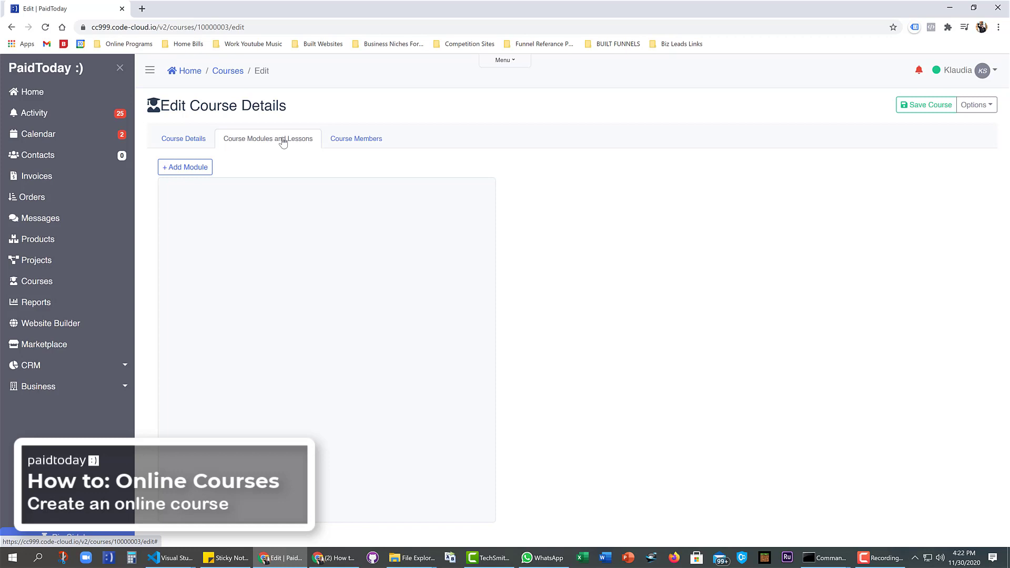
pyautogui.click(186, 168)
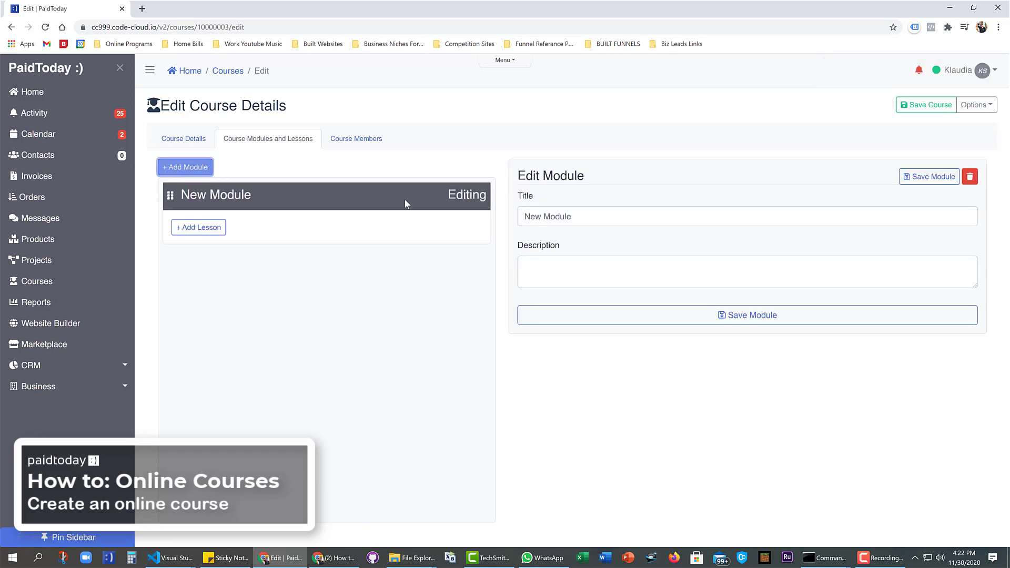
pyautogui.click(585, 217)
pyautogui.tripleClick(572, 216)
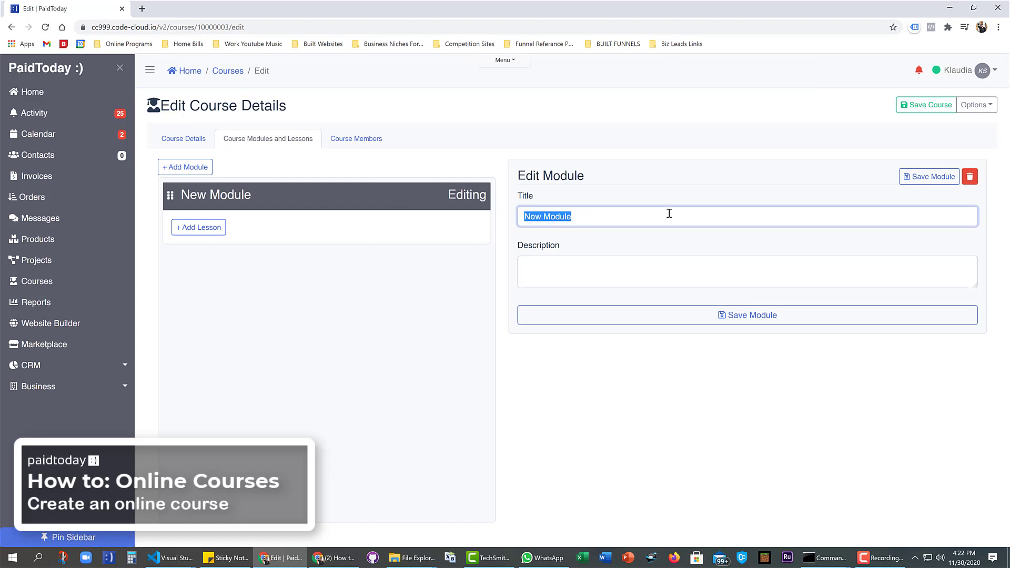
pyautogui.write('P')
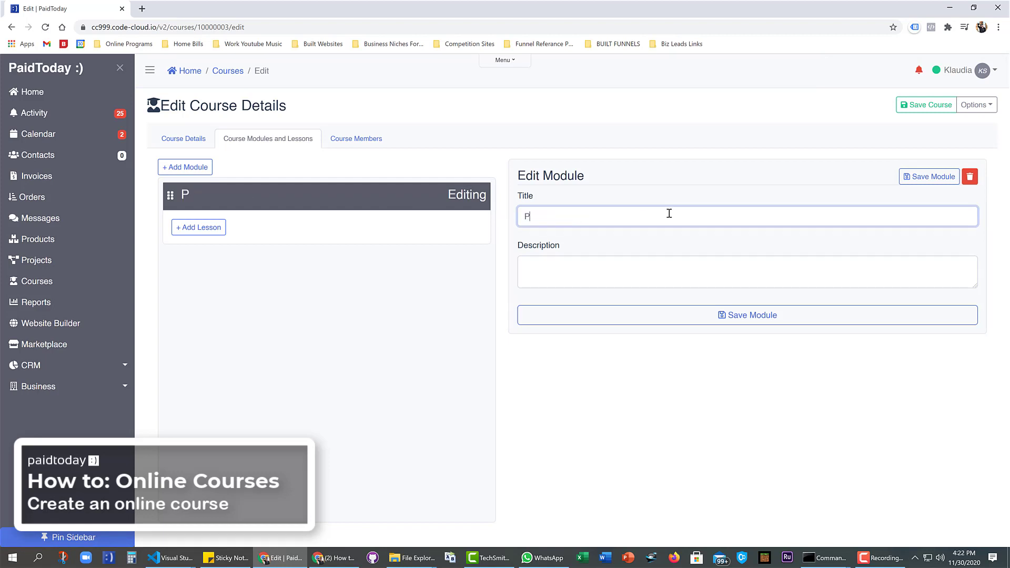
pyautogui.write('rojects')
# - Describe the Projects module as "How to create projects in PaidToday" and save the module
pyautogui.click(577, 266)
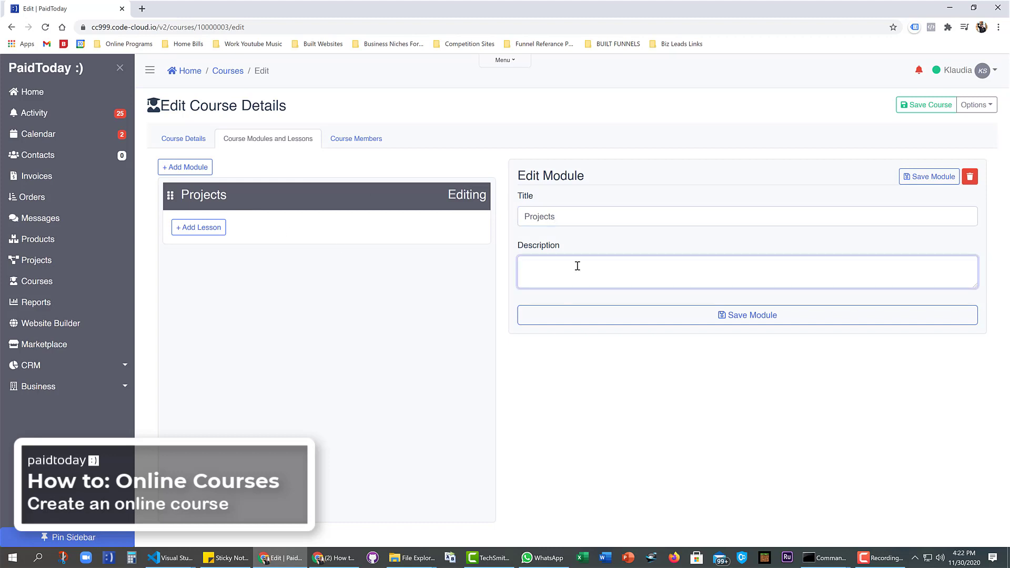
pyautogui.write('How to create')
pyautogui.write(' projects')
pyautogui.write(' nin')
pyautogui.press('BackSpace')
pyautogui.press('BackSpace')
pyautogui.press('BackSpace')
pyautogui.write('in pai')
pyautogui.press('BackSpace')
pyautogui.press('BackSpace')
pyautogui.write('PaidToday')
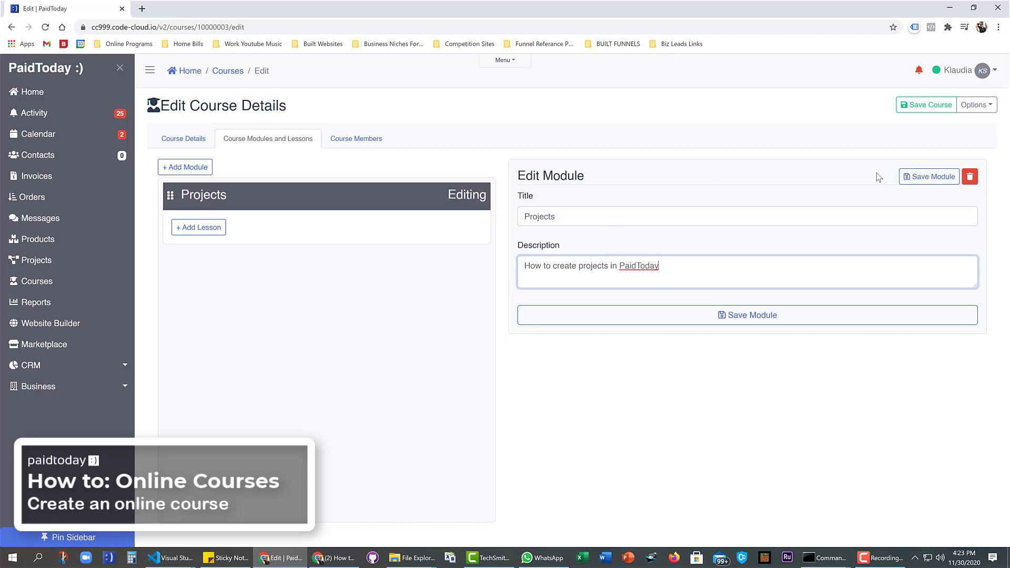
pyautogui.click(919, 182)
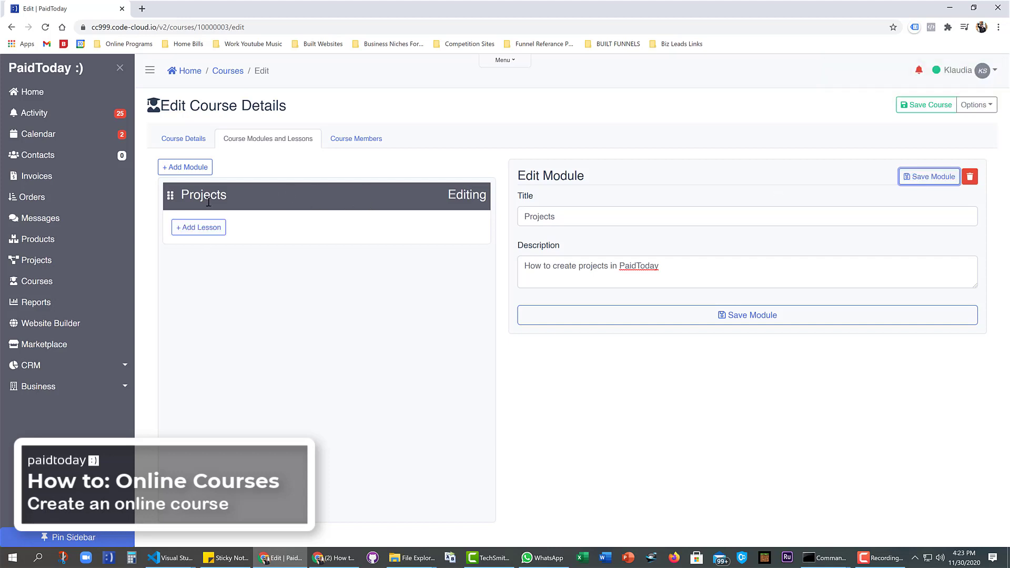
# - Add a lesson to the Projects module and title it "How to create a project"
pyautogui.click(210, 232)
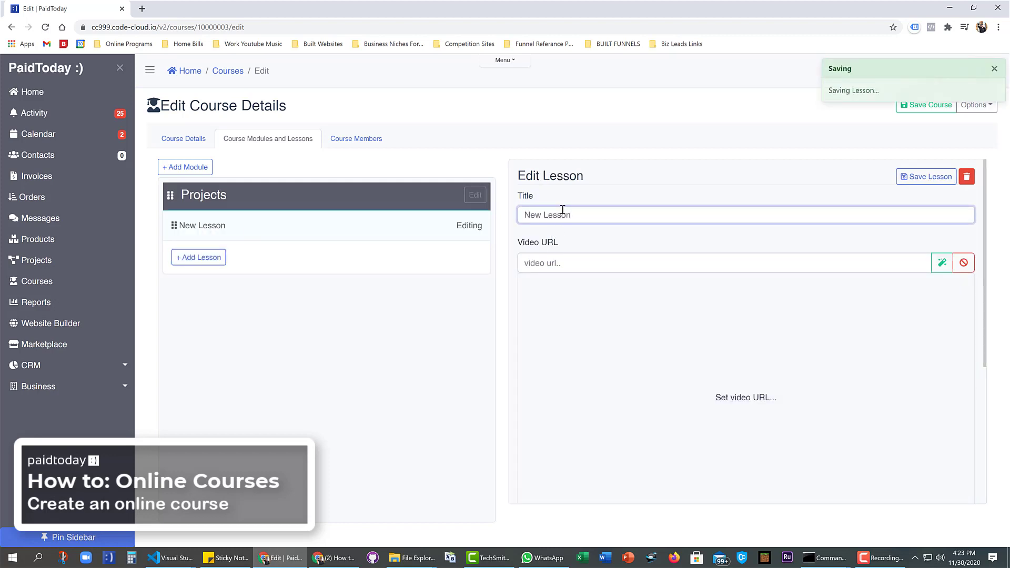
pyautogui.moveTo(516, 216); pyautogui.dragTo(683, 232)
pyautogui.write('How ')
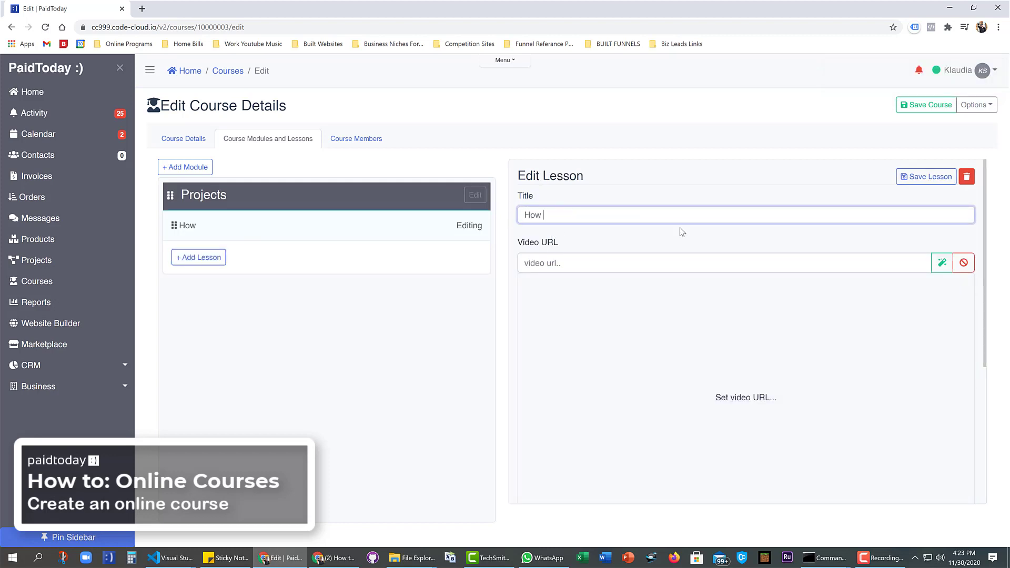
pyautogui.write('to create a project')
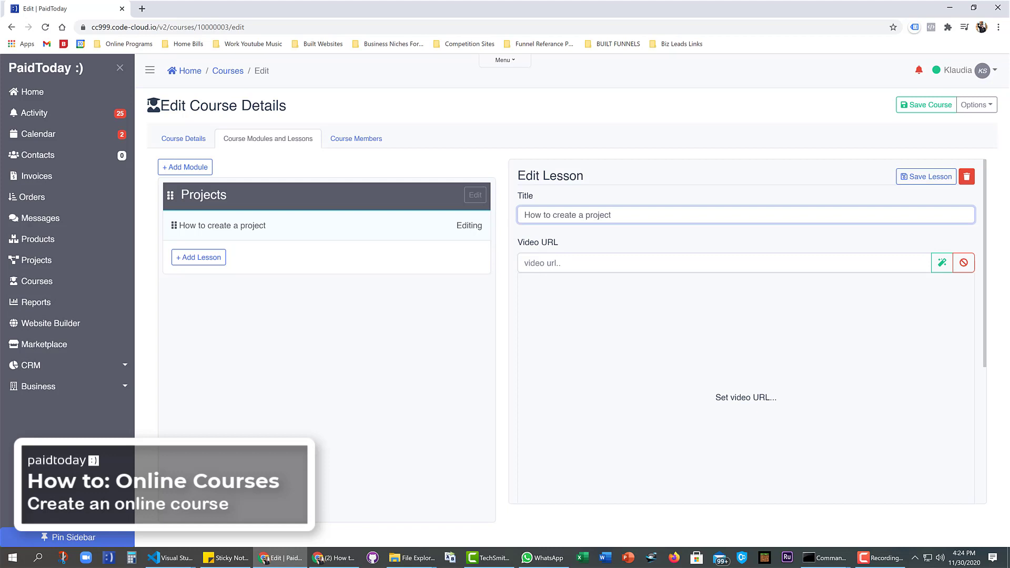
pyautogui.click(551, 263)
pyautogui.write('https://youtube.com/embed/bd2LslbnN0k')
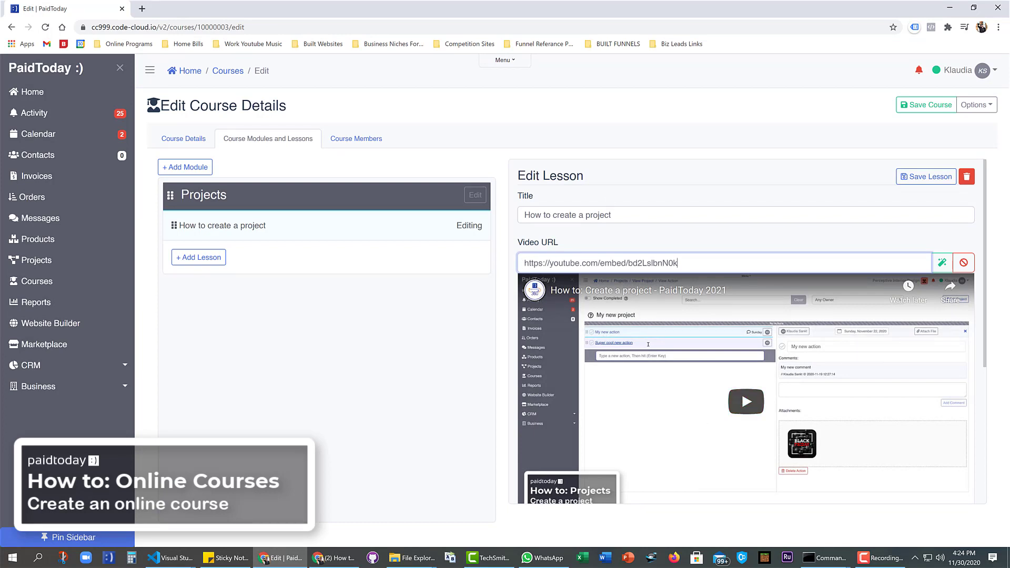
pyautogui.hotkey('alt', 'Tab')
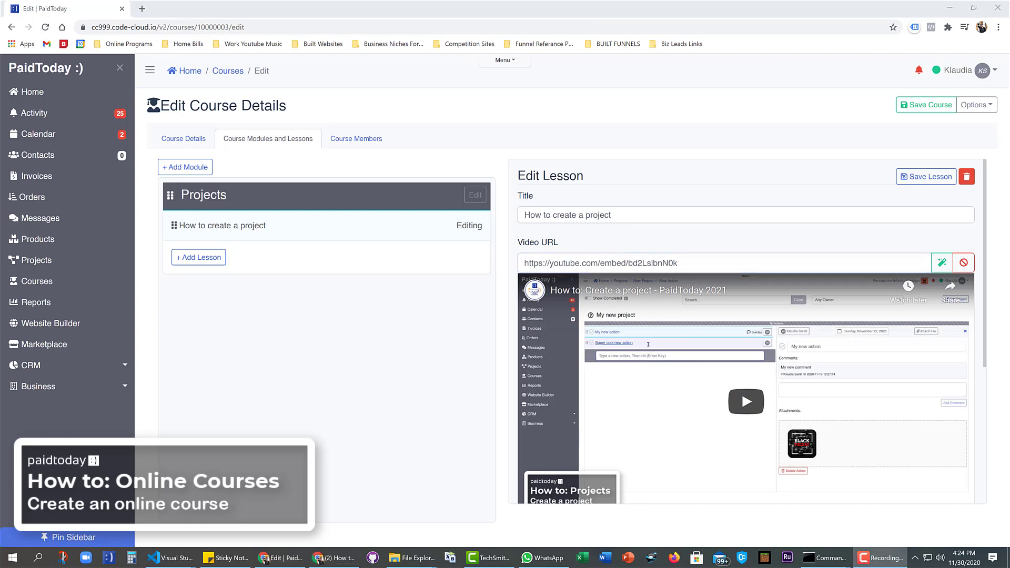
pyautogui.scroll(-2, 577, 362)
pyautogui.scroll(-2, 577, 362)
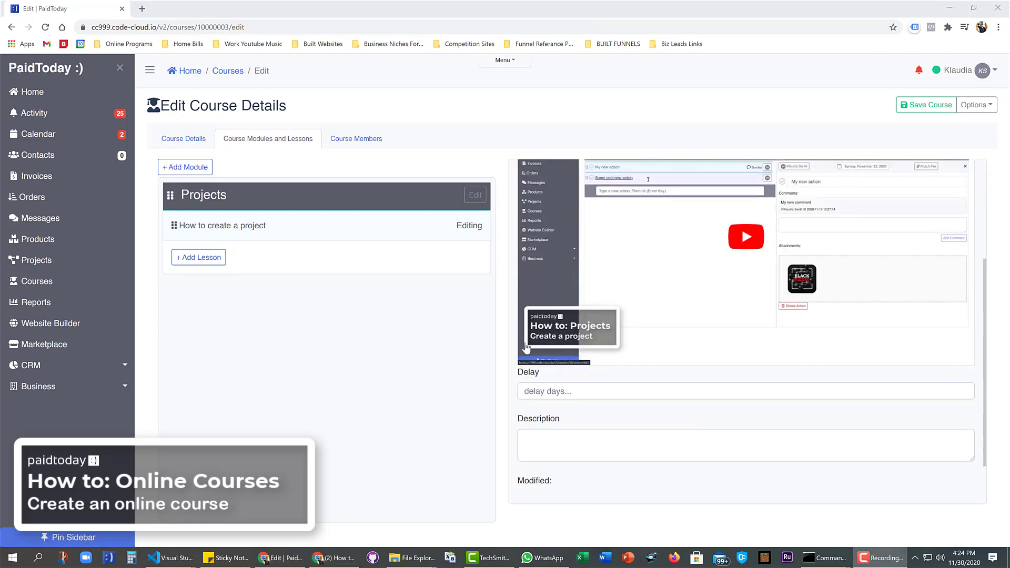
pyautogui.scroll(4, 577, 347)
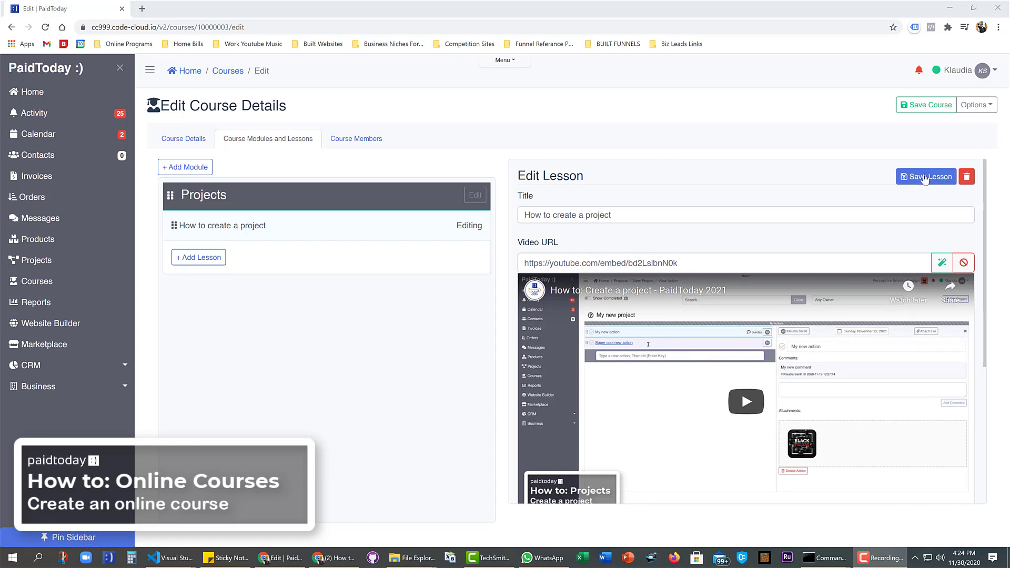
# - Give the lesson a 1-day delay and the description "Learn how to create a project", and save it
pyautogui.scroll(-5, 750, 314)
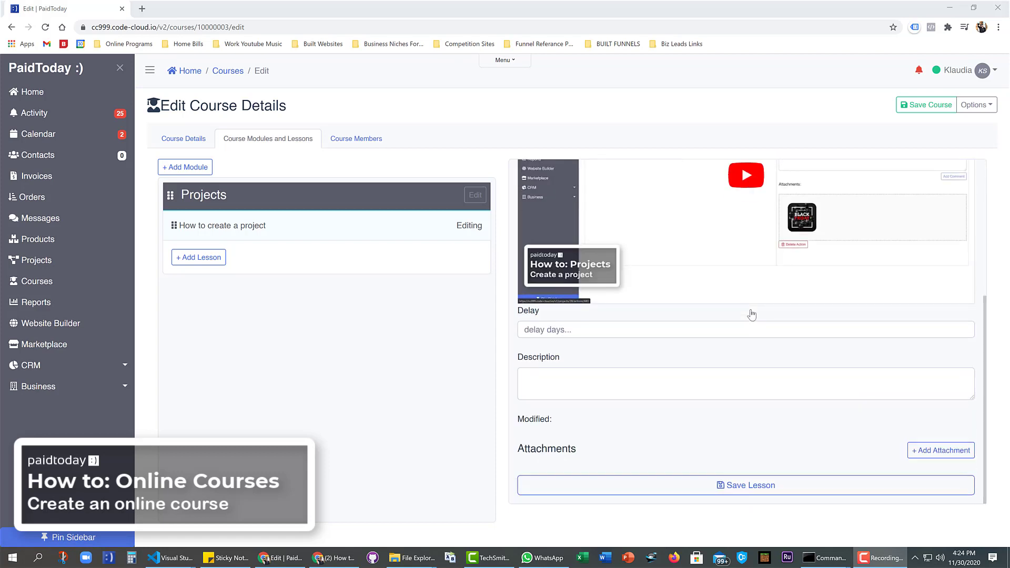
pyautogui.click(582, 331)
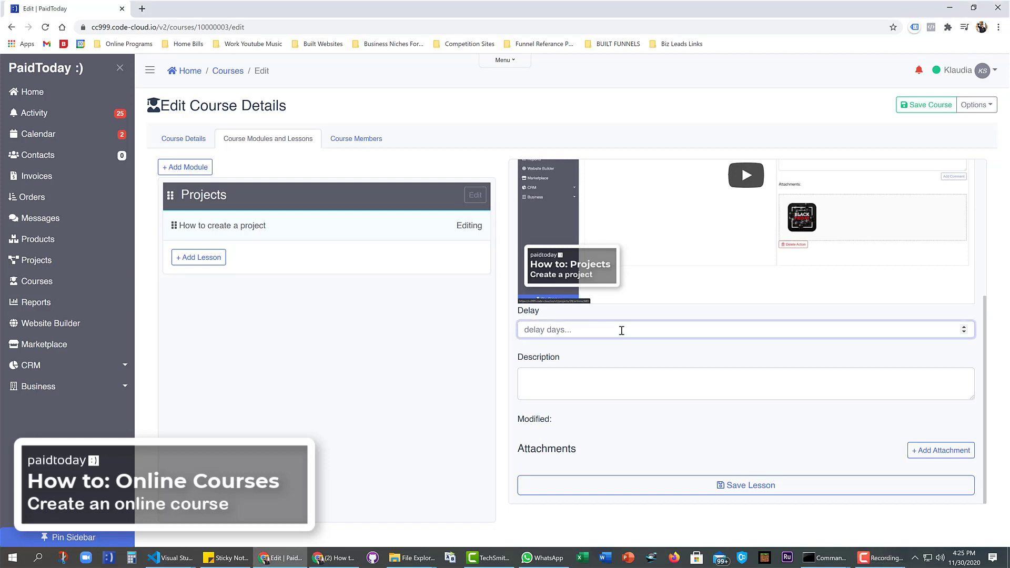
pyautogui.click(964, 326)
pyautogui.click(580, 379)
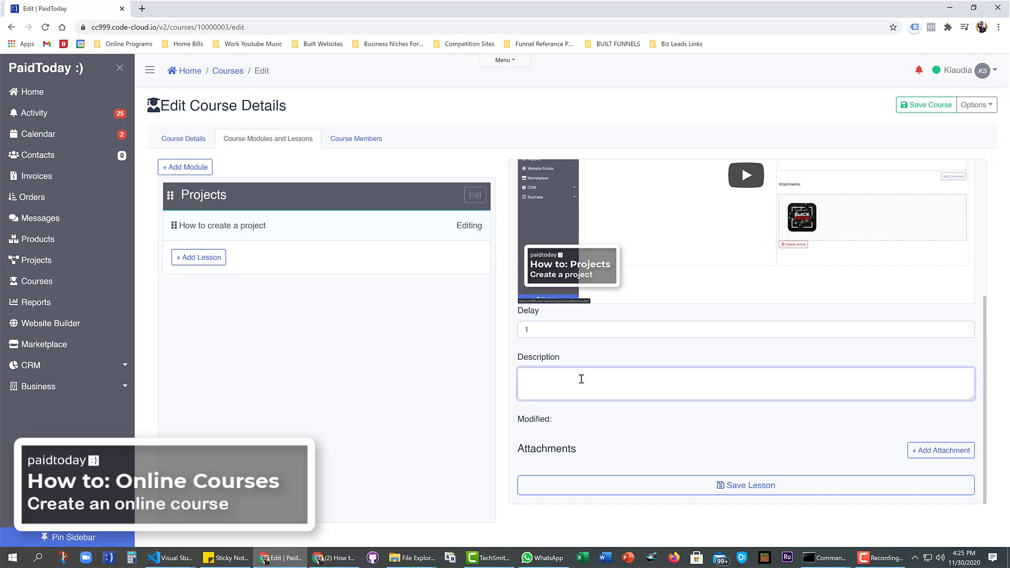
pyautogui.write('Learn how to create a project')
pyautogui.click(723, 487)
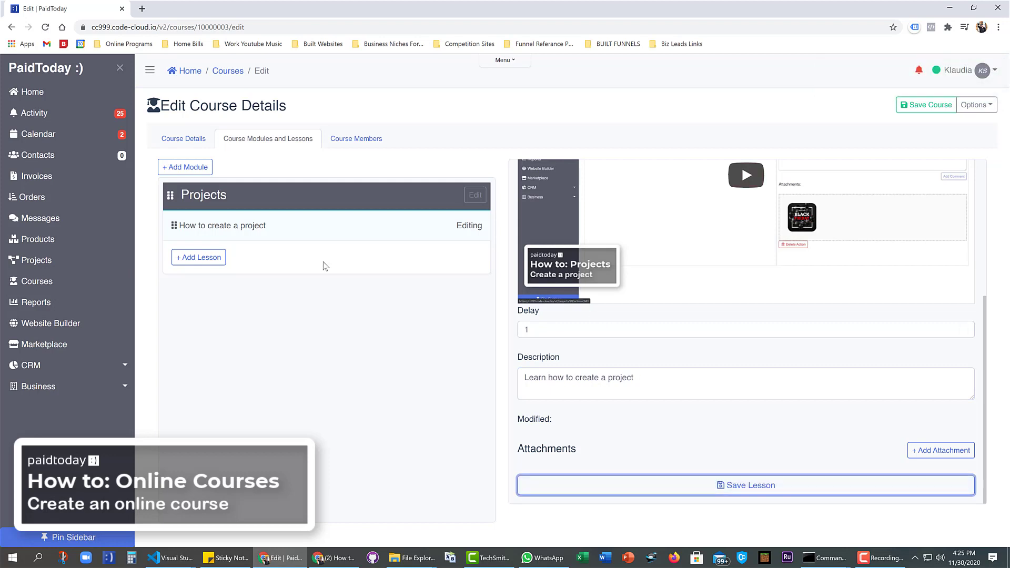
pyautogui.click(205, 259)
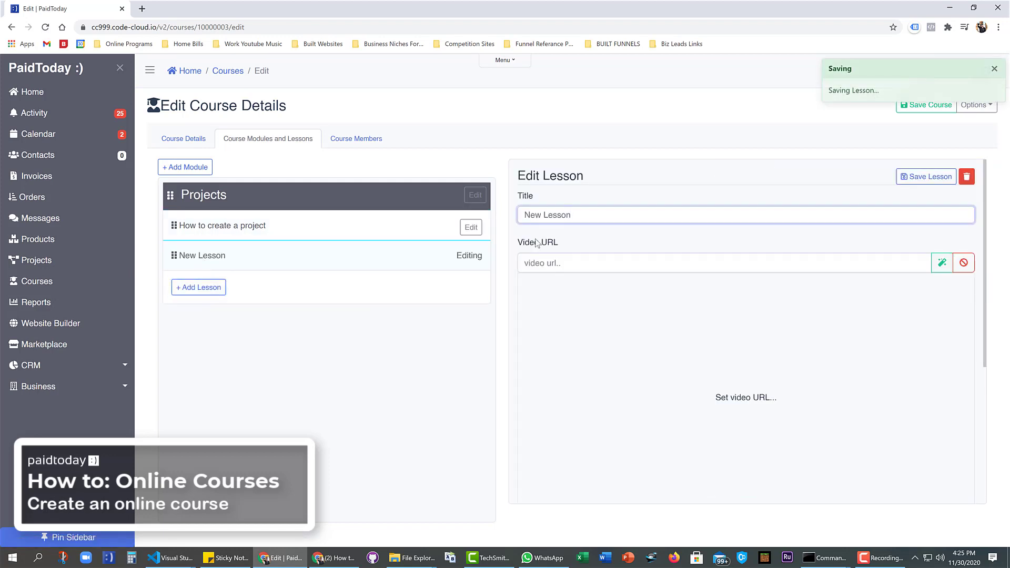
pyautogui.moveTo(593, 217); pyautogui.dragTo(497, 217)
pyautogui.write('E')
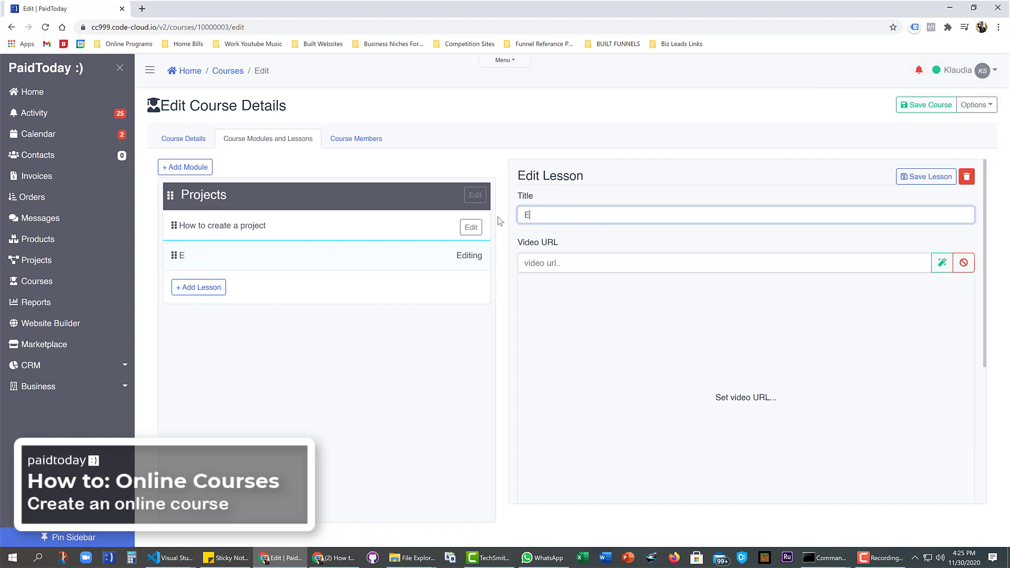
pyautogui.write('dit Project')
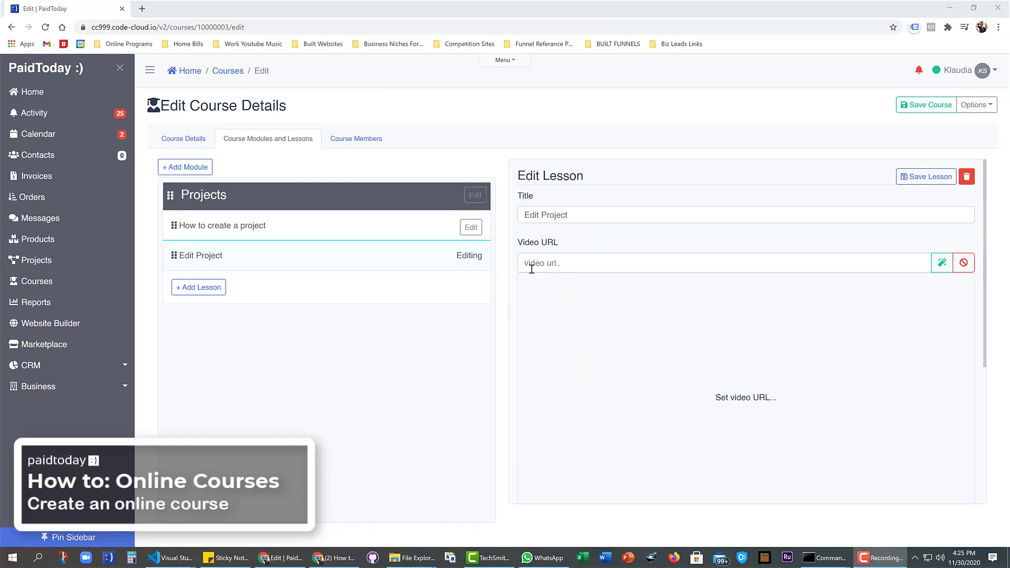
pyautogui.click(555, 263)
pyautogui.write('https://youtube.com/embed/j69wTIKL9bE')
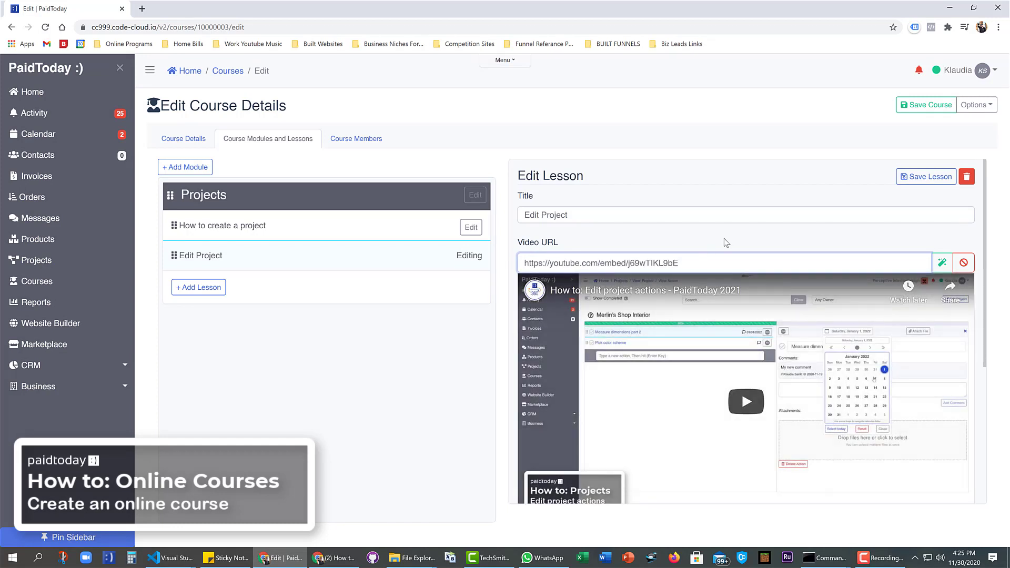
# - Give the Edit Project lesson a 2-day delay and the description "Edit Project actions", and save it
pyautogui.scroll(-3, 731, 234)
pyautogui.scroll(-1, 739, 279)
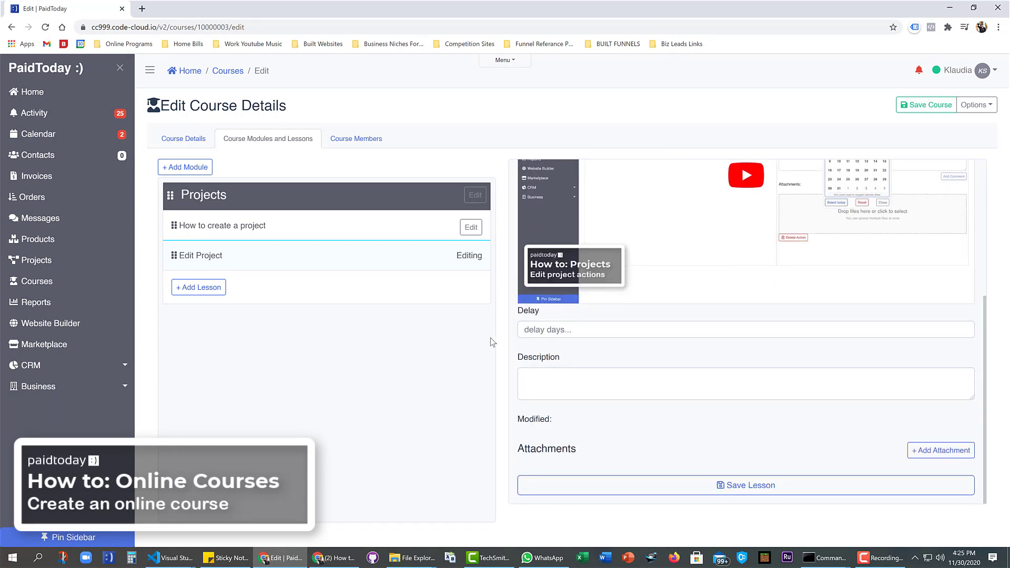
pyautogui.click(572, 330)
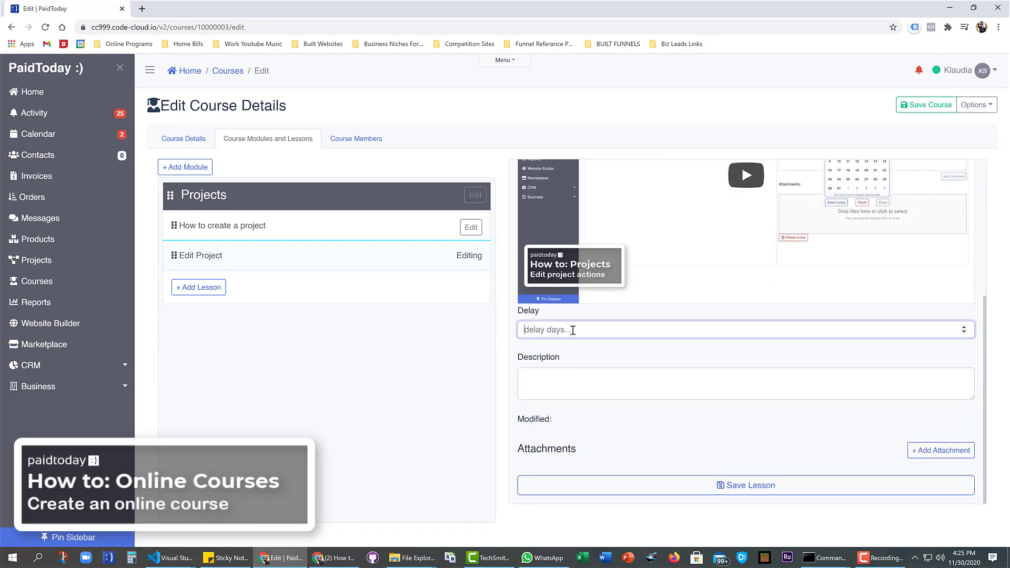
pyautogui.click(963, 327)
pyautogui.click(963, 326)
pyautogui.click(605, 391)
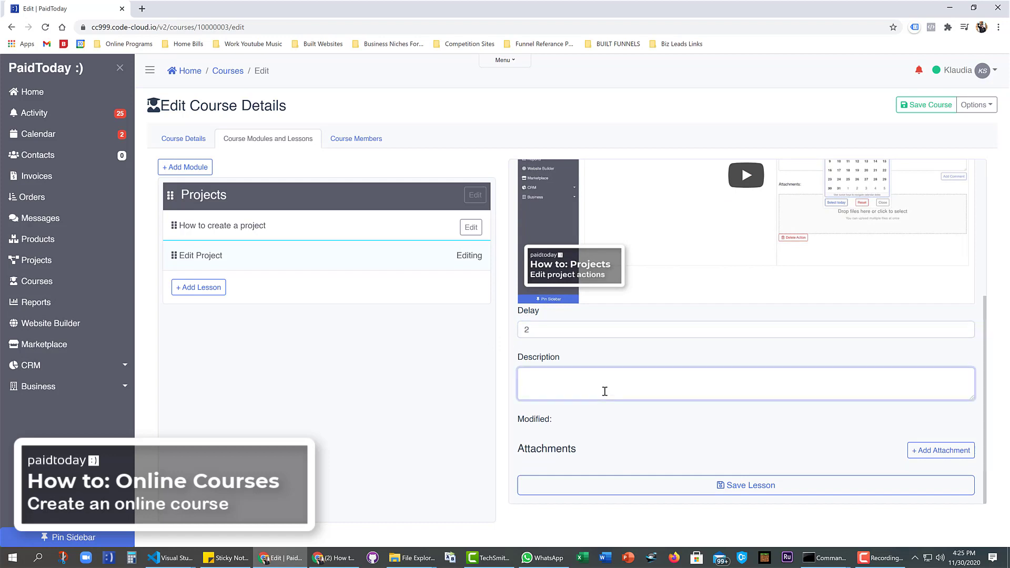
pyautogui.write('Edit Project actions')
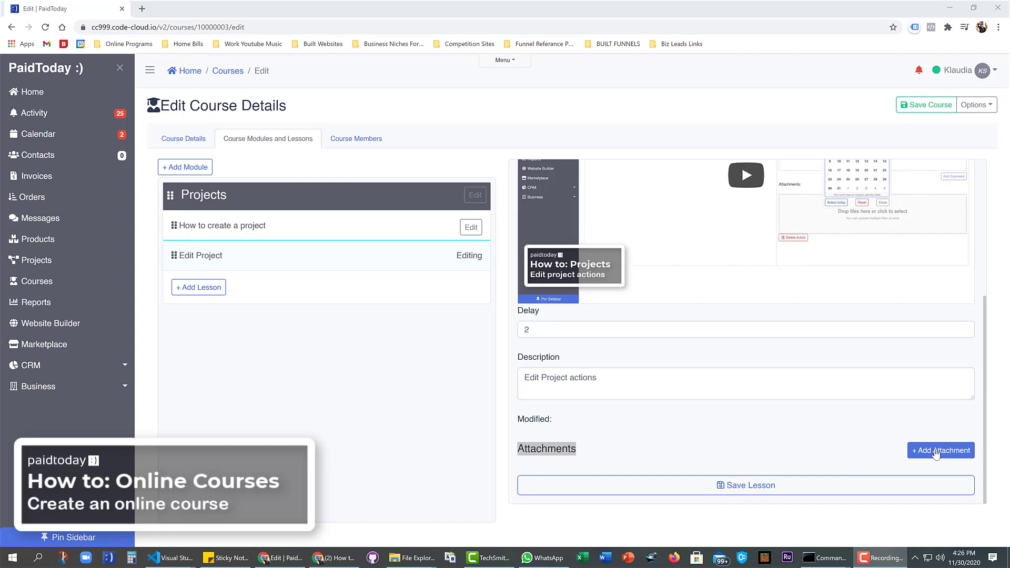
pyautogui.click(641, 488)
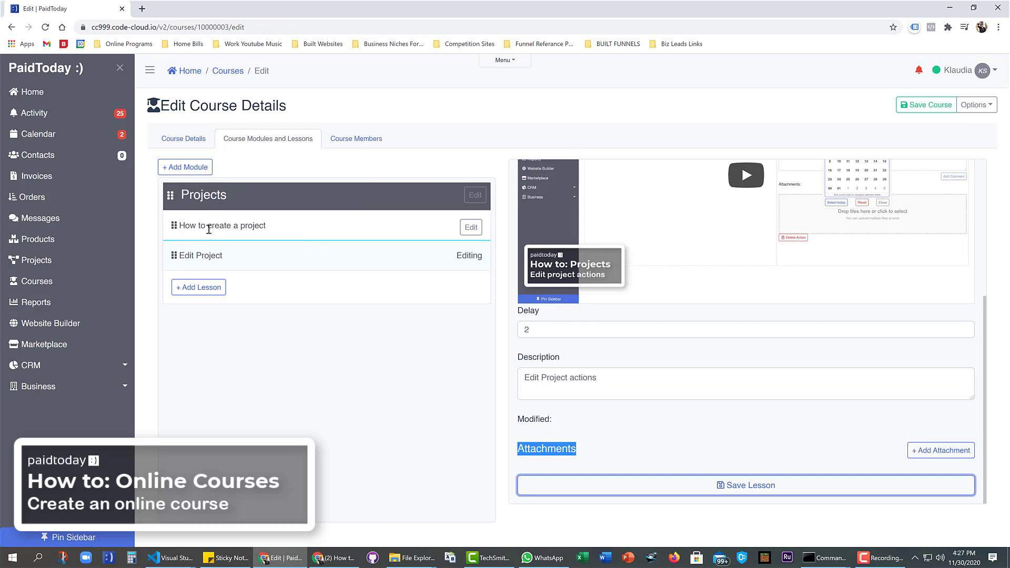
# - Add a second module to the course and title it "Invoices"
pyautogui.click(189, 168)
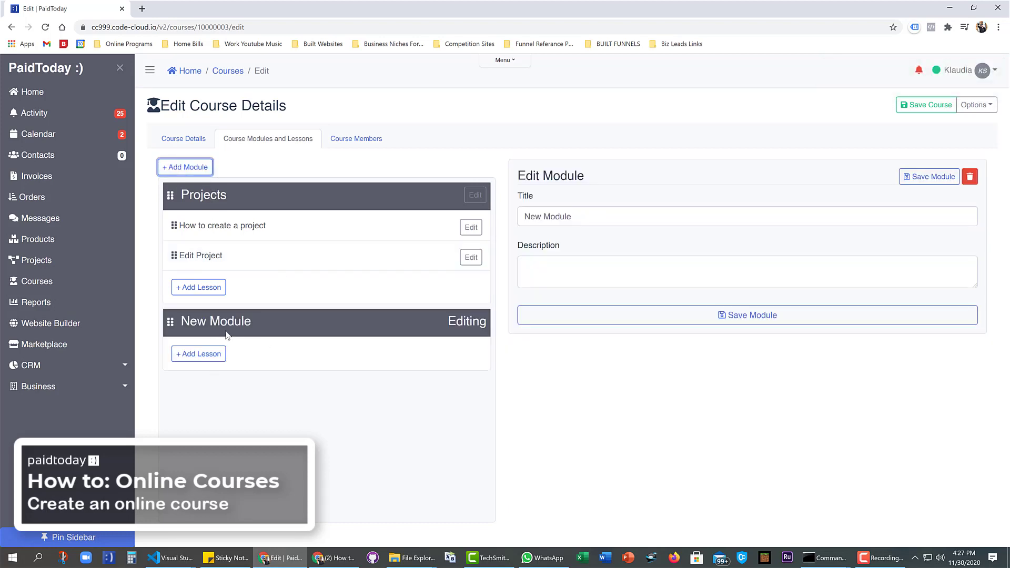
pyautogui.tripleClick(571, 211)
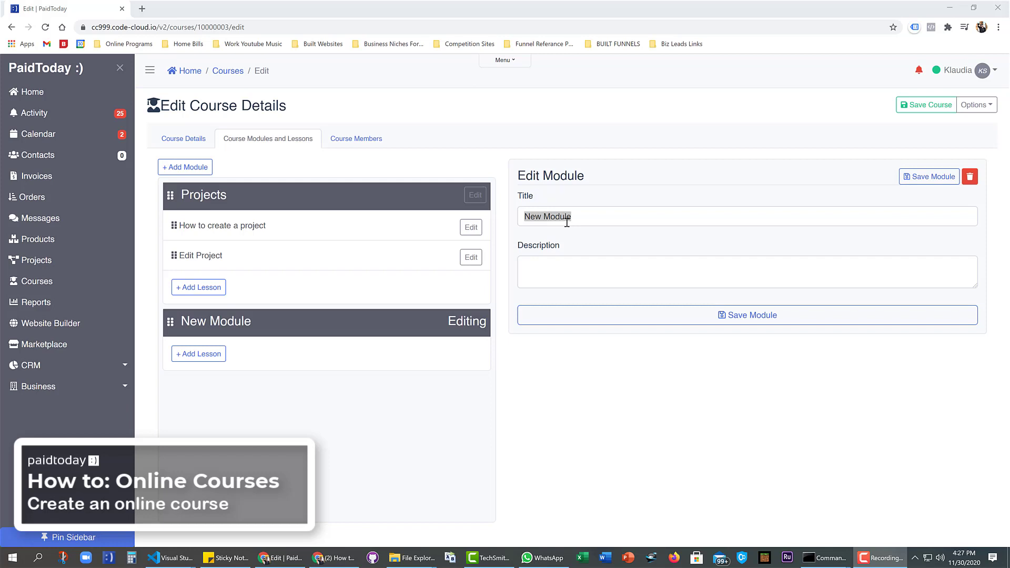
pyautogui.click(583, 216)
pyautogui.press('BackSpace')
pyautogui.press('BackSpace')
pyautogui.press('BackSpace')
pyautogui.press('BackSpace')
pyautogui.press('BackSpace')
pyautogui.press('BackSpace')
pyautogui.press('BackSpace')
pyautogui.press('BackSpace')
pyautogui.press('BackSpace')
pyautogui.press('BackSpace')
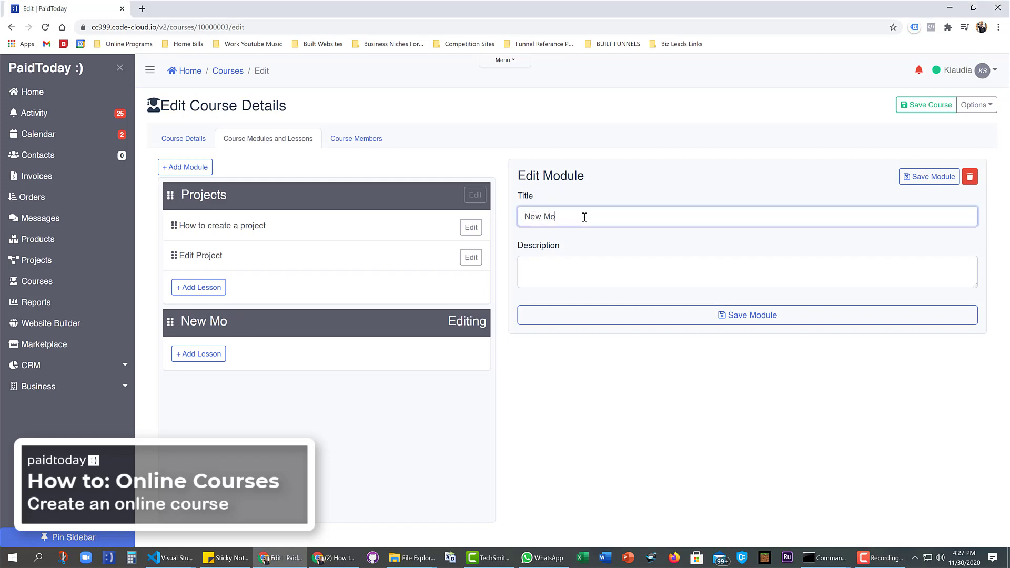
pyautogui.write('Invoices')
# - Describe the Invoices module as "How to create and send invoices to clients" and save the course and module
pyautogui.click(544, 264)
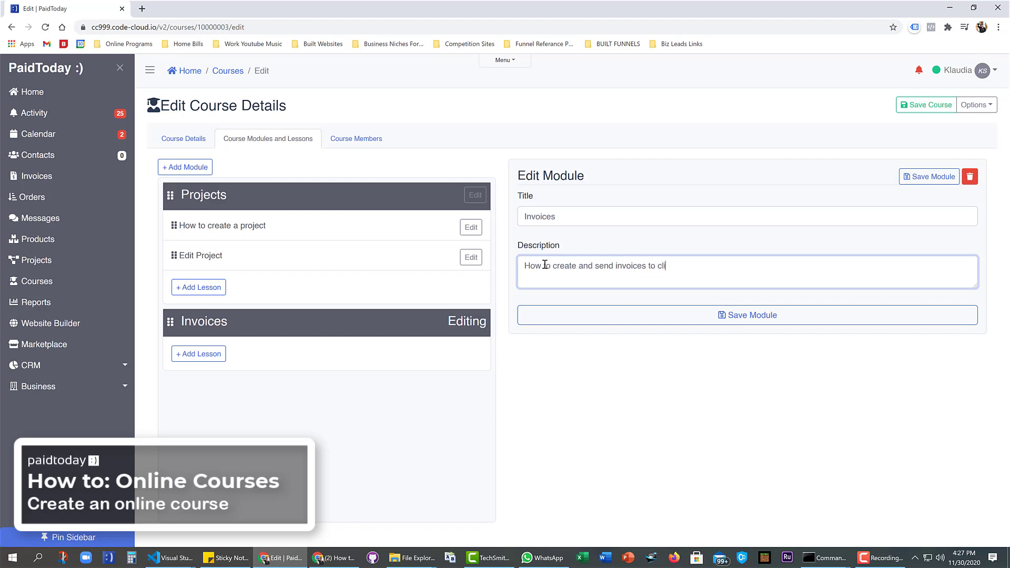
pyautogui.click(925, 105)
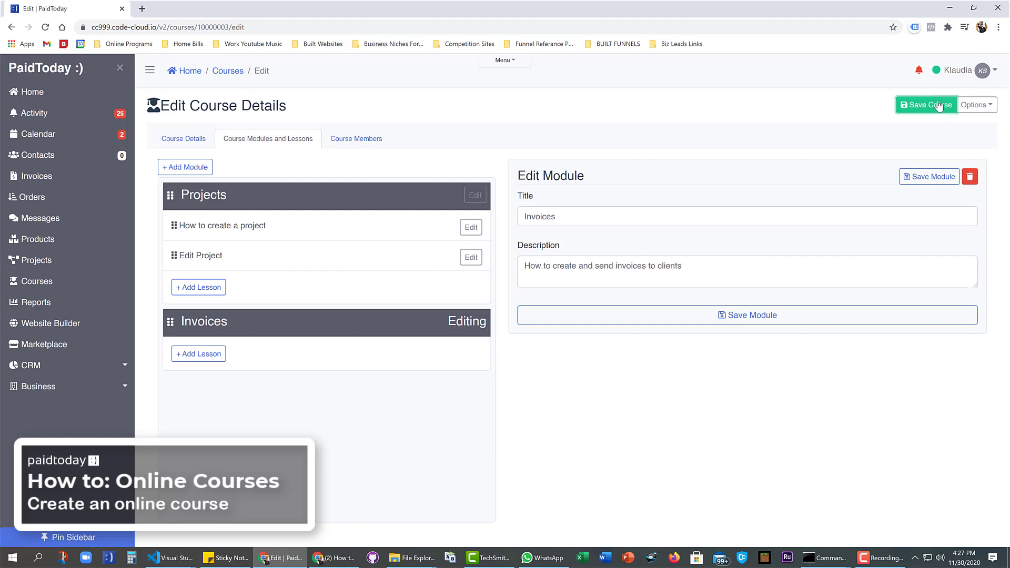
pyautogui.click(931, 178)
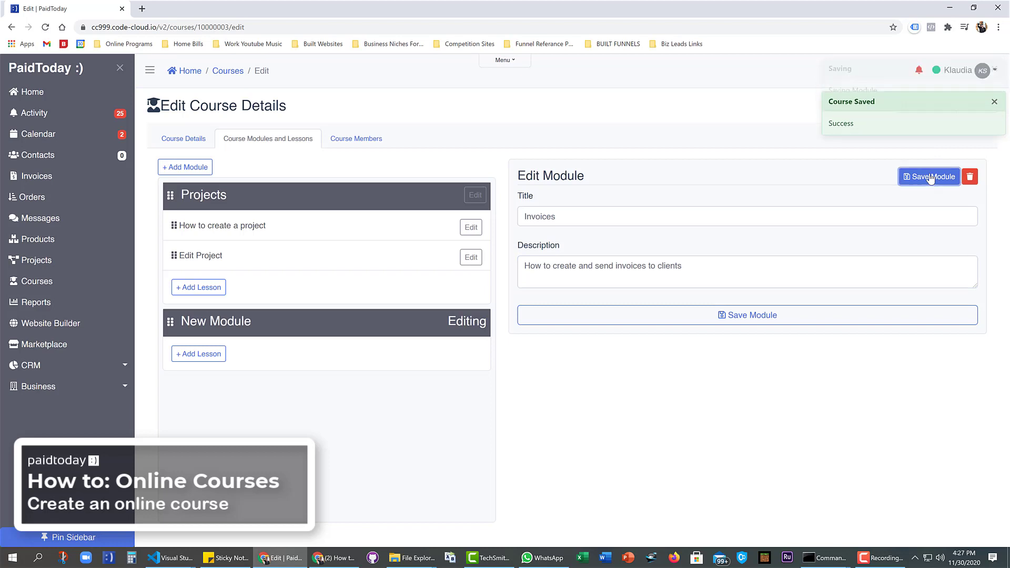
pyautogui.click(199, 358)
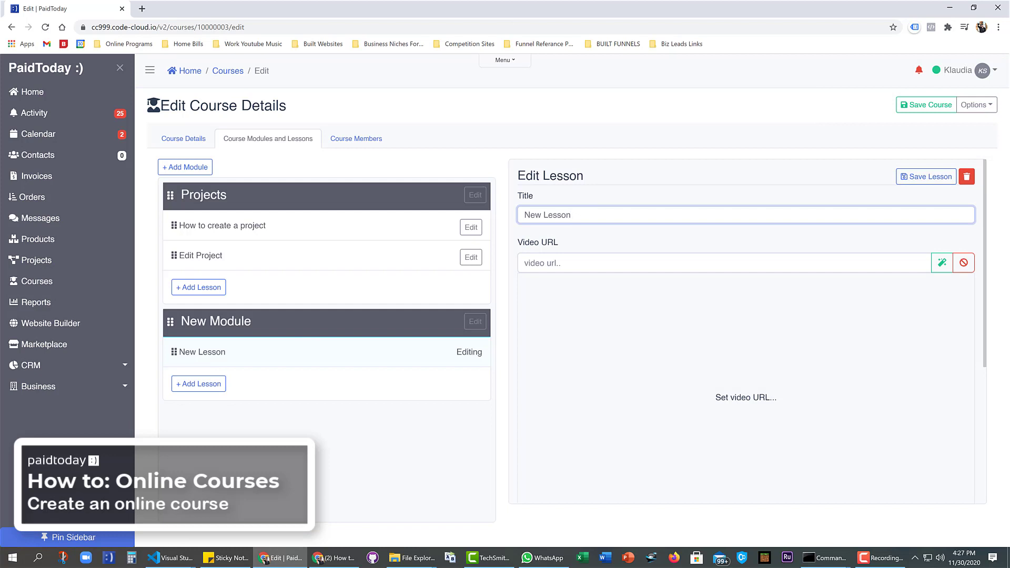
pyautogui.hotkey('alt', 'Tab')
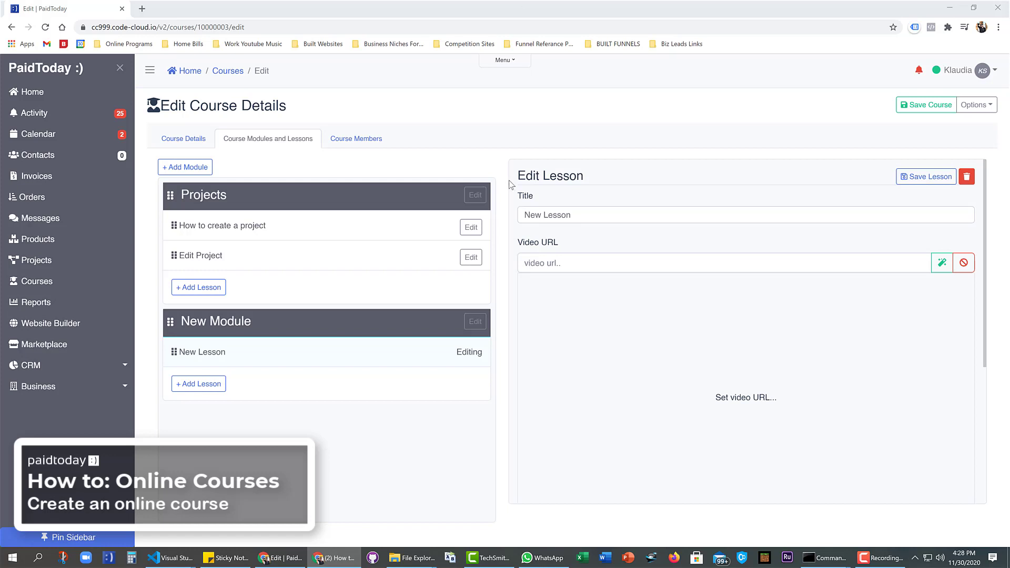
pyautogui.click(575, 262)
pyautogui.write('https://youtube.com/embed/ORPUdQWH4o')
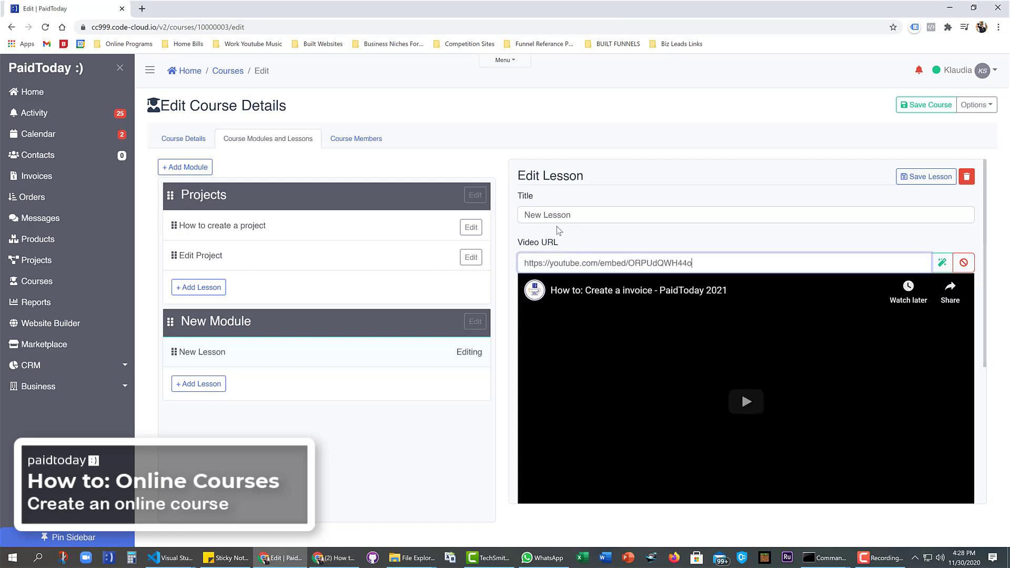
# - Title the new lesson in the second module "How to create invoices"
pyautogui.click(559, 214)
pyautogui.write('C')
pyautogui.press('BackSpace')
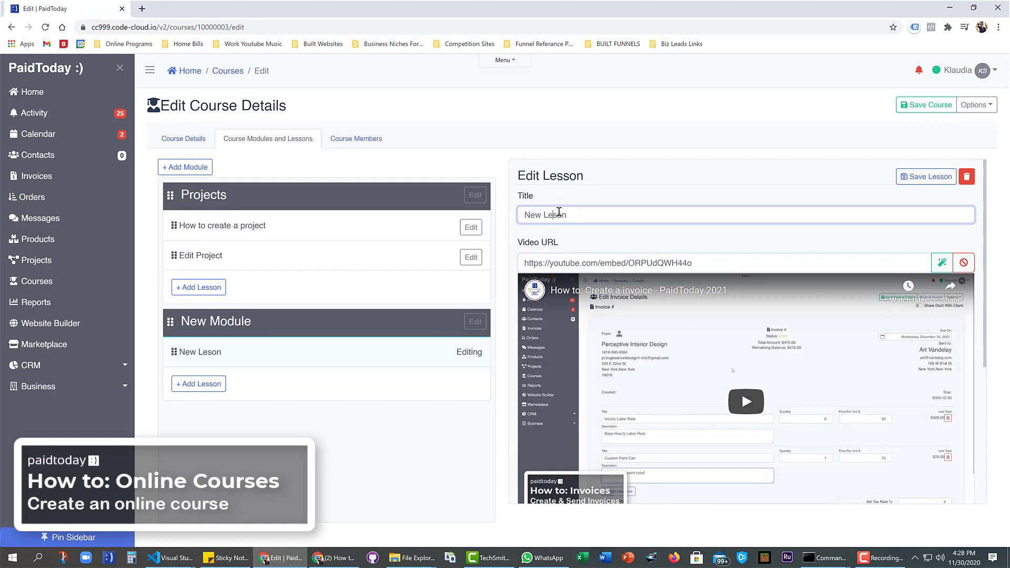
pyautogui.press('BackSpace')
pyautogui.press('Delete')
pyautogui.press('Delete')
pyautogui.press('BackSpace')
pyautogui.press('BackSpace')
pyautogui.press('BackSpace')
pyautogui.press('BackSpace')
pyautogui.press('BackSpace')
pyautogui.press('BackSpace')
pyautogui.write('How to create invioice')
# - Give the invoices lesson a 3-day delay and the description "How to create an invoices", and save it
pyautogui.scroll(-4, 558, 211)
pyautogui.click(571, 328)
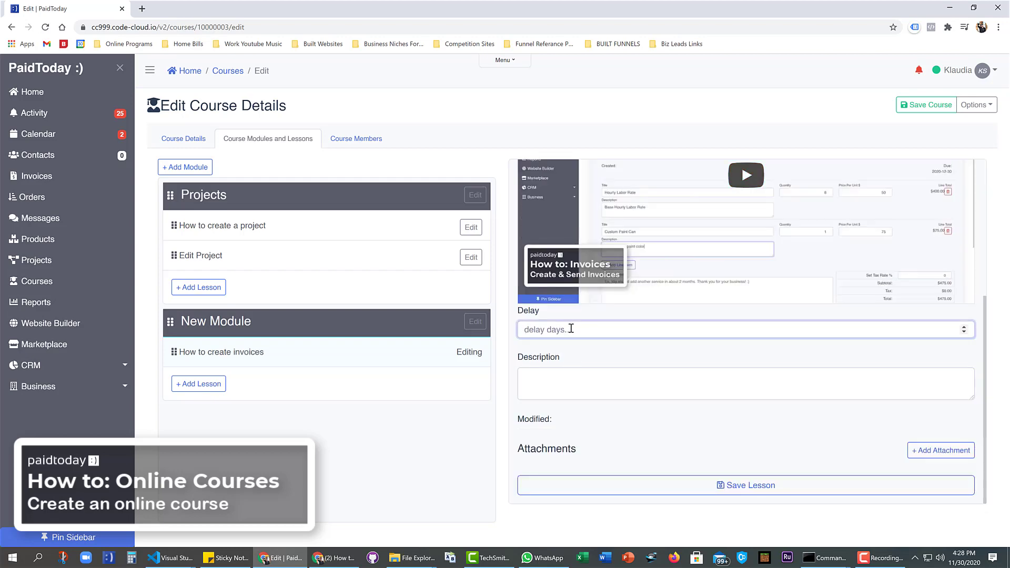
pyautogui.write('3')
pyautogui.click(564, 380)
pyautogui.write('Howo ')
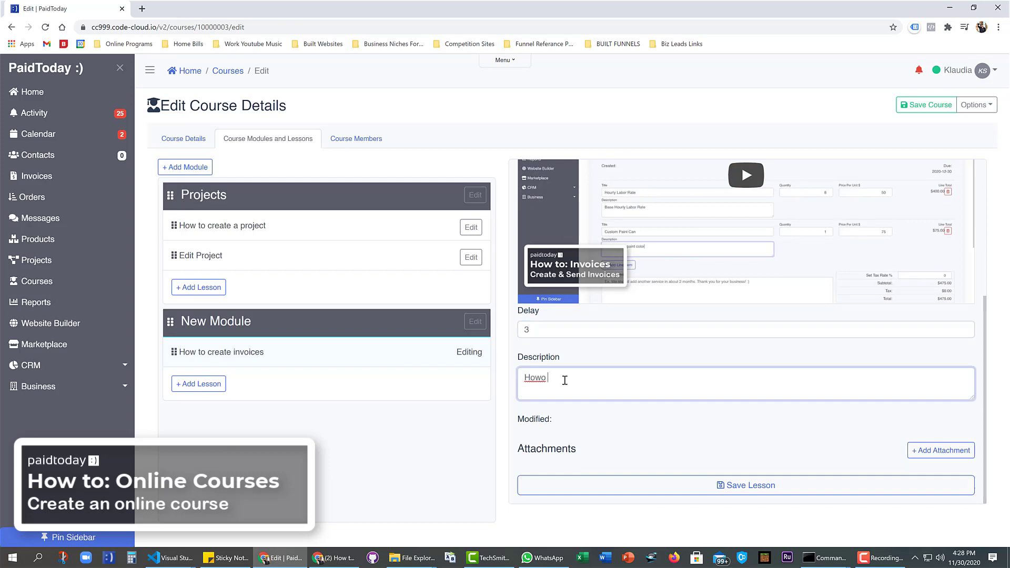
pyautogui.write('t')
pyautogui.press('BackSpace')
pyautogui.press('BackSpace')
pyautogui.press('BackSpace')
pyautogui.write('to create an invoices')
pyautogui.click(719, 485)
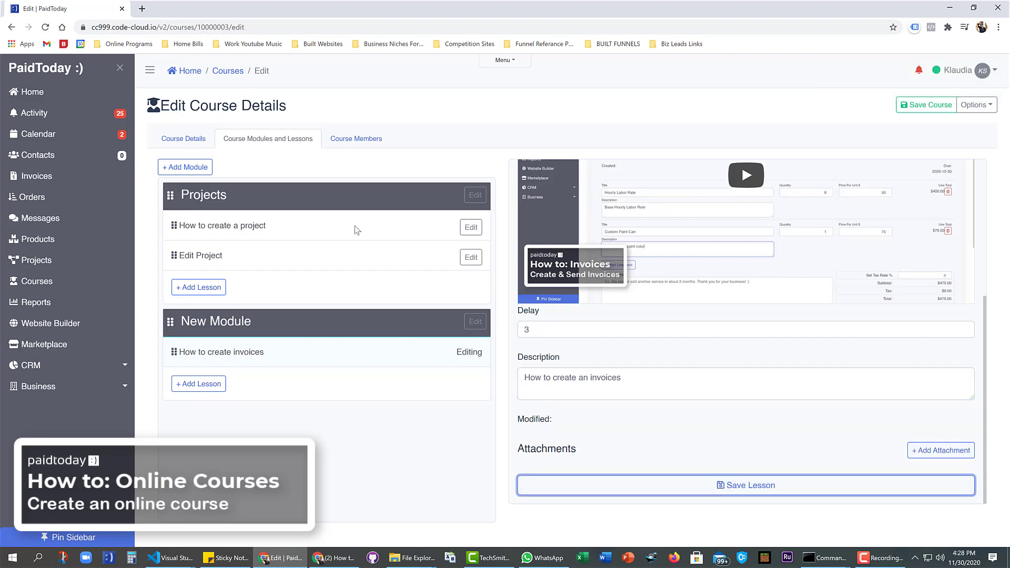
# - Check the delay of the "How to create a project" lesson and save the course
pyautogui.click(472, 228)
pyautogui.scroll(-3, 656, 237)
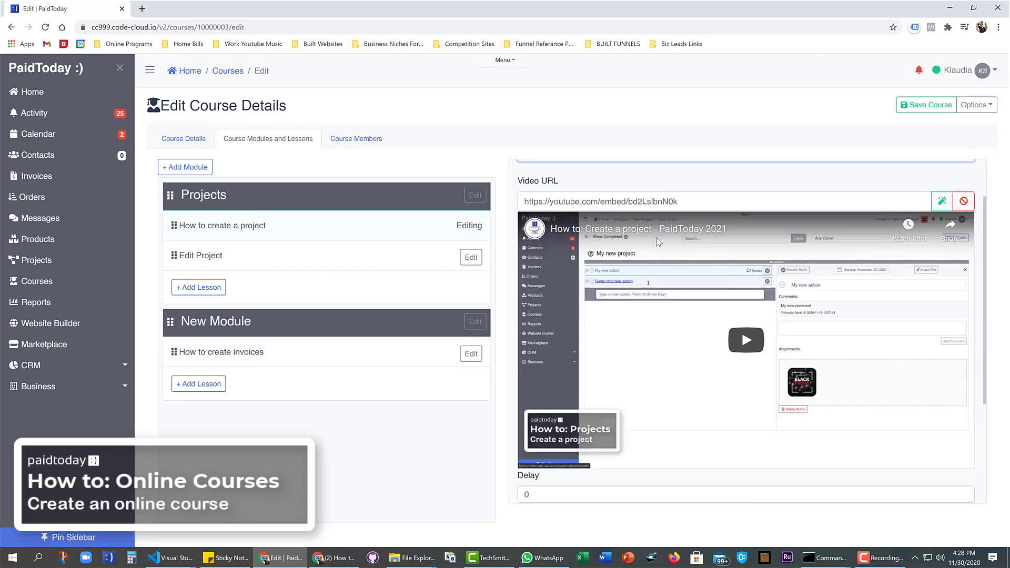
pyautogui.doubleClick(551, 329)
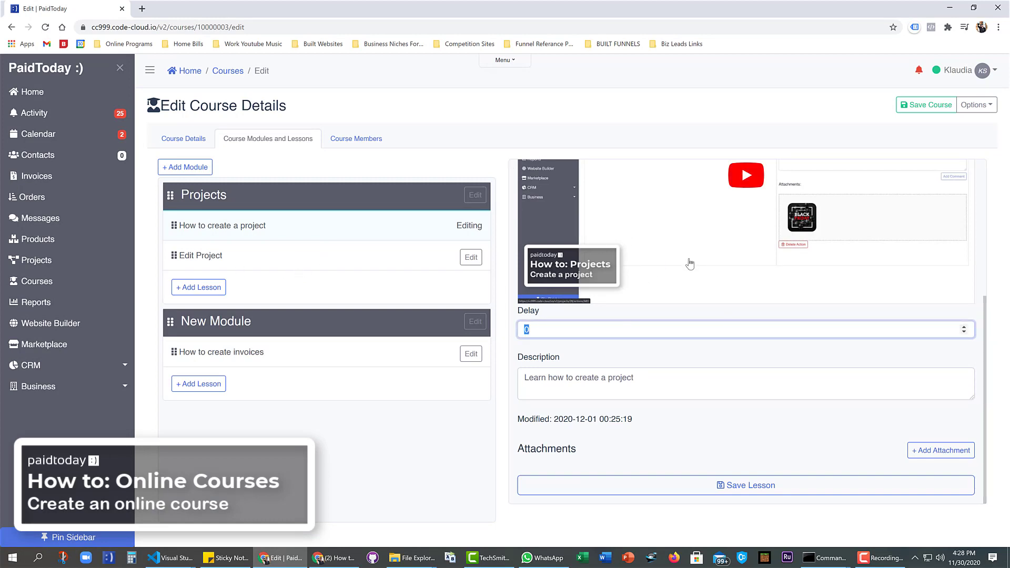
pyautogui.scroll(4, 687, 263)
pyautogui.click(922, 108)
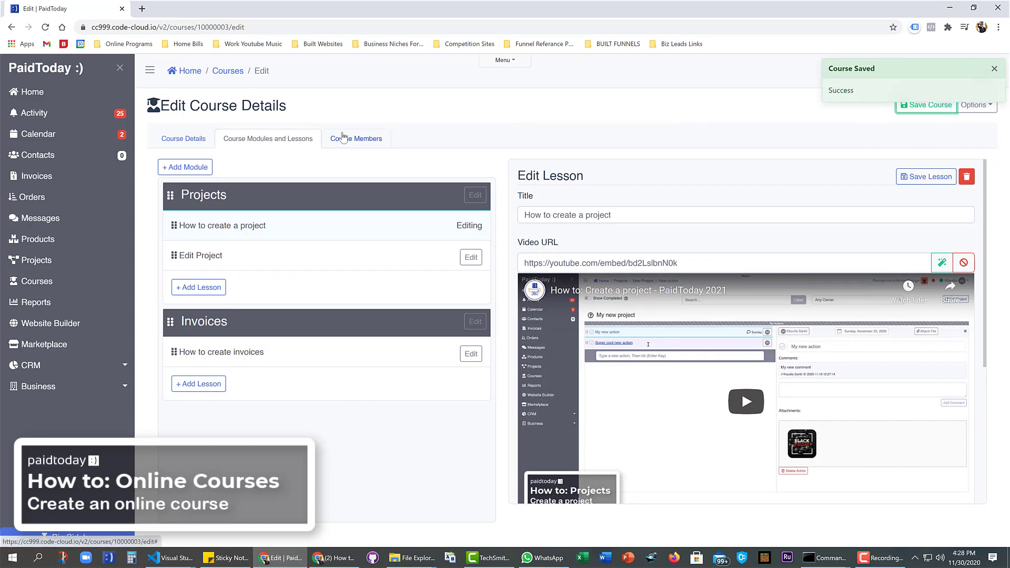
# - Add the Customer-status contact found by filtering on "mer" to the course members and save the course
pyautogui.click(337, 140)
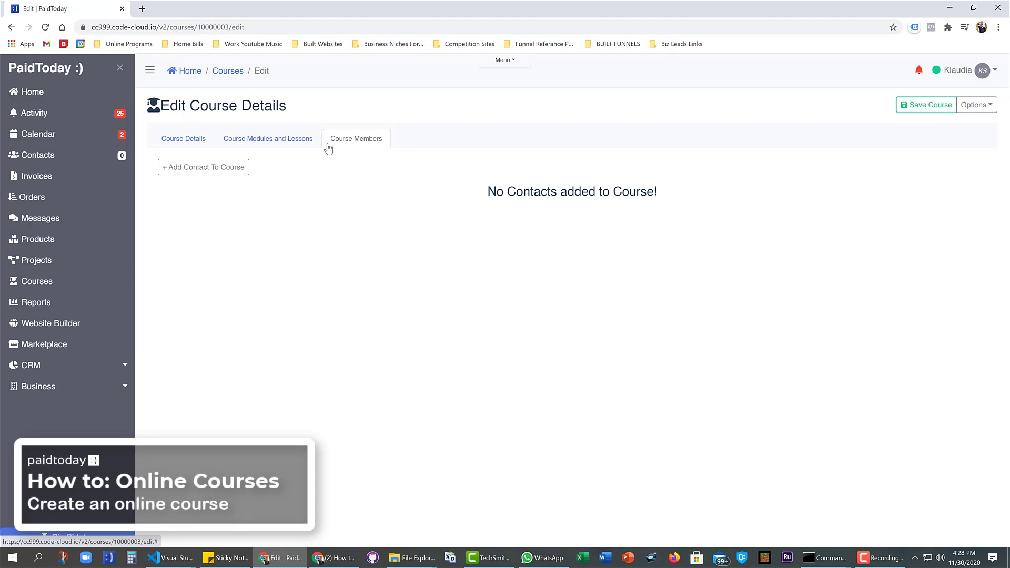
pyautogui.click(226, 167)
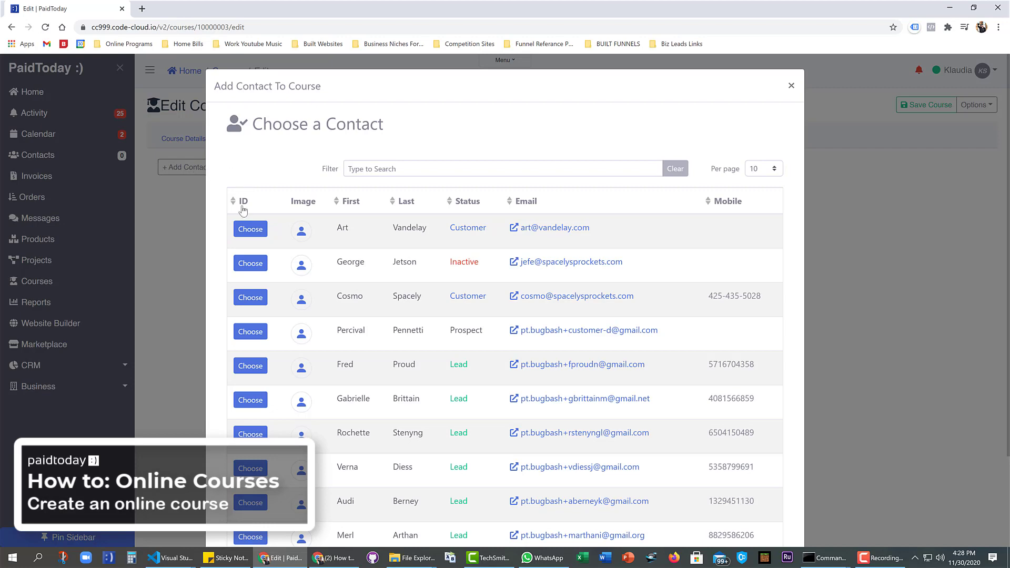
pyautogui.click(250, 228)
pyautogui.click(415, 168)
pyautogui.write('mer')
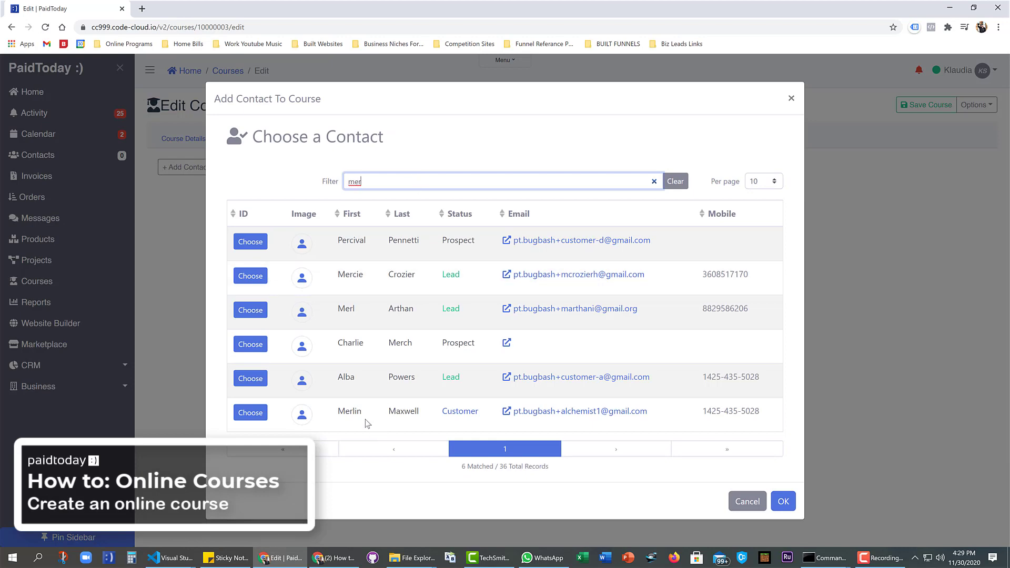
pyautogui.click(250, 413)
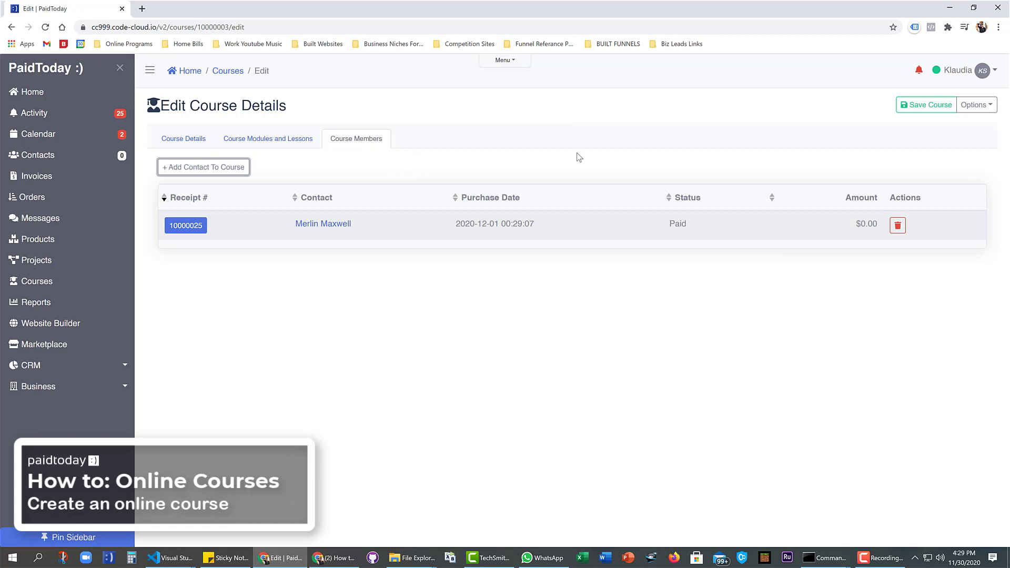
pyautogui.click(929, 105)
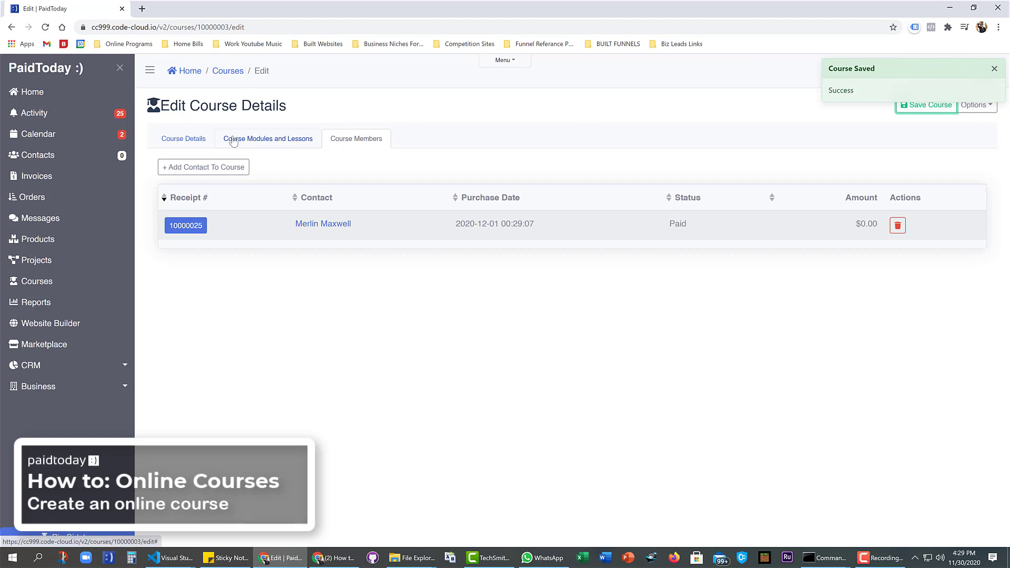
# - Open the How To Paidtoday Course from the course list as a student and check its course details
pyautogui.click(41, 284)
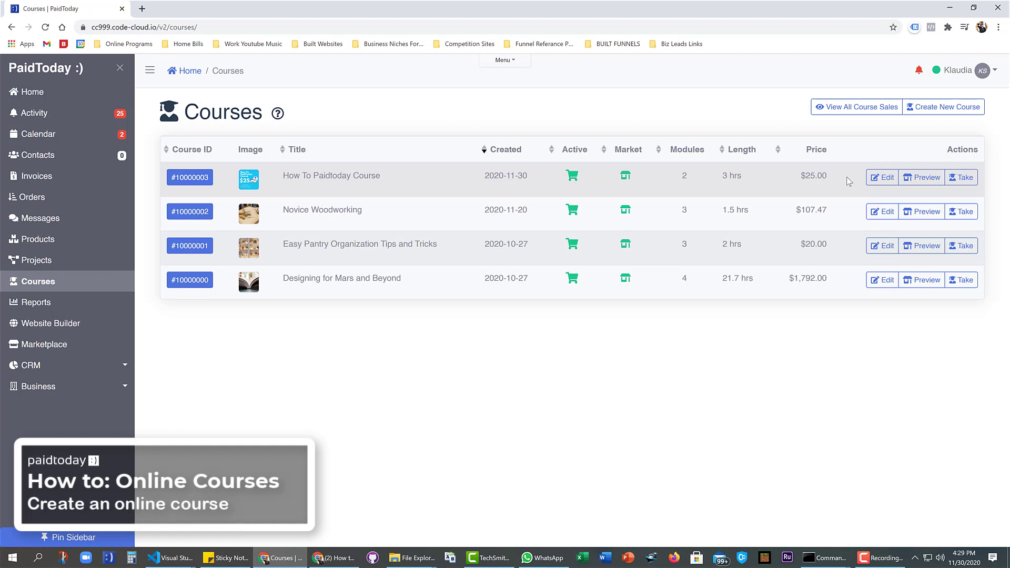
pyautogui.click(966, 180)
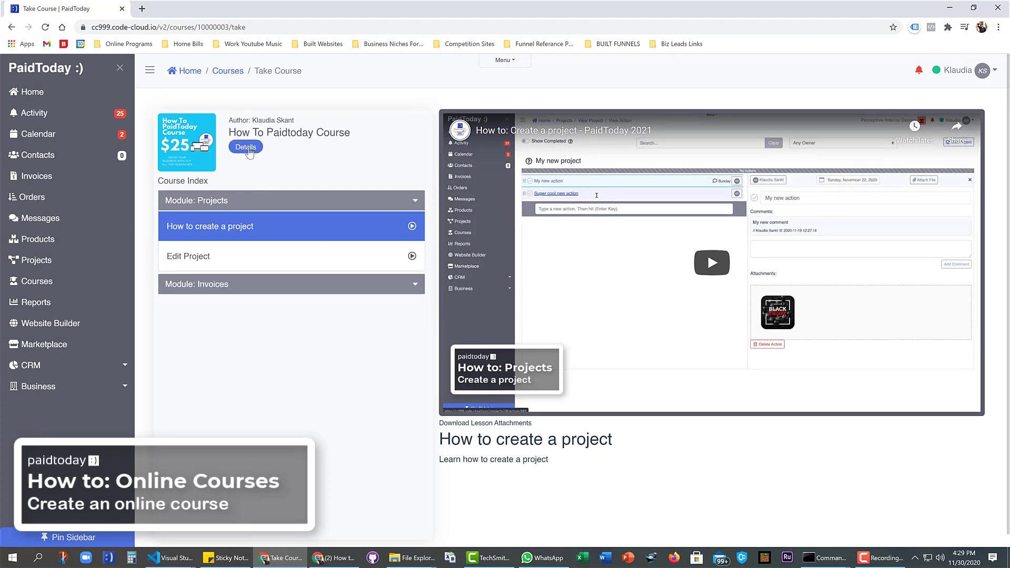
pyautogui.click(244, 152)
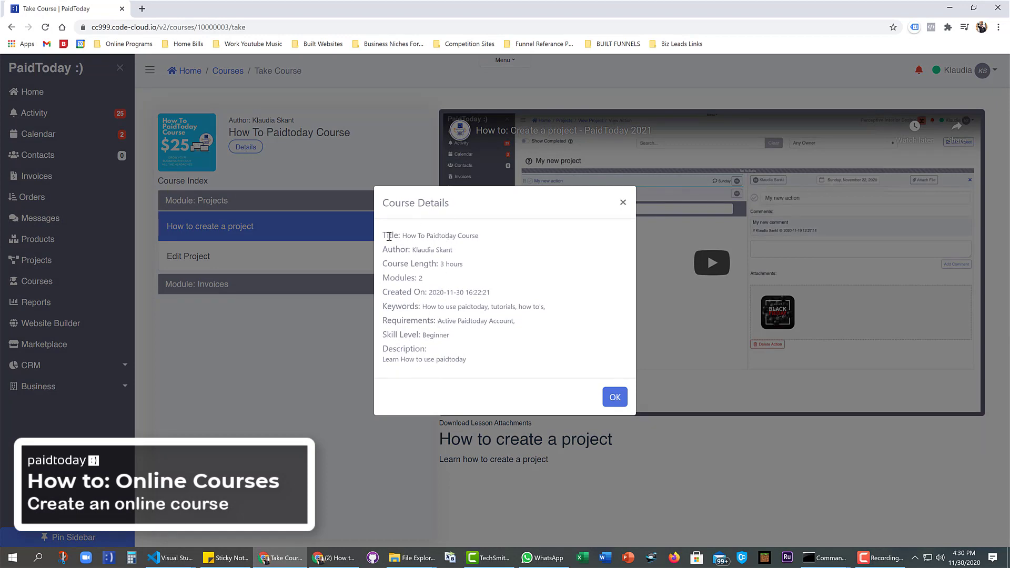
pyautogui.click(256, 149)
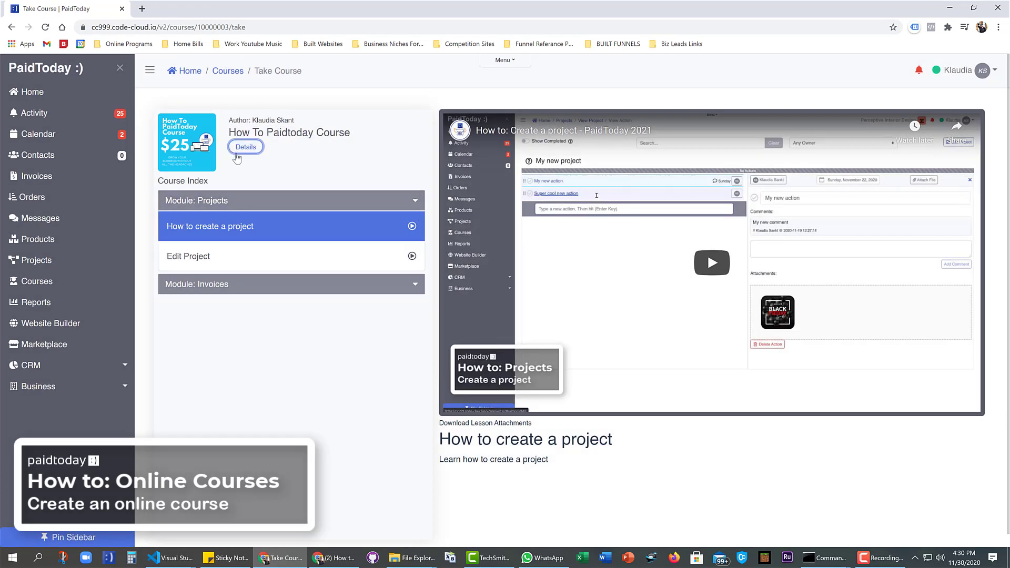
# - Go through the lessons of the Projects and Invoices modules, ending on the "How to create a project" lesson
pyautogui.click(272, 255)
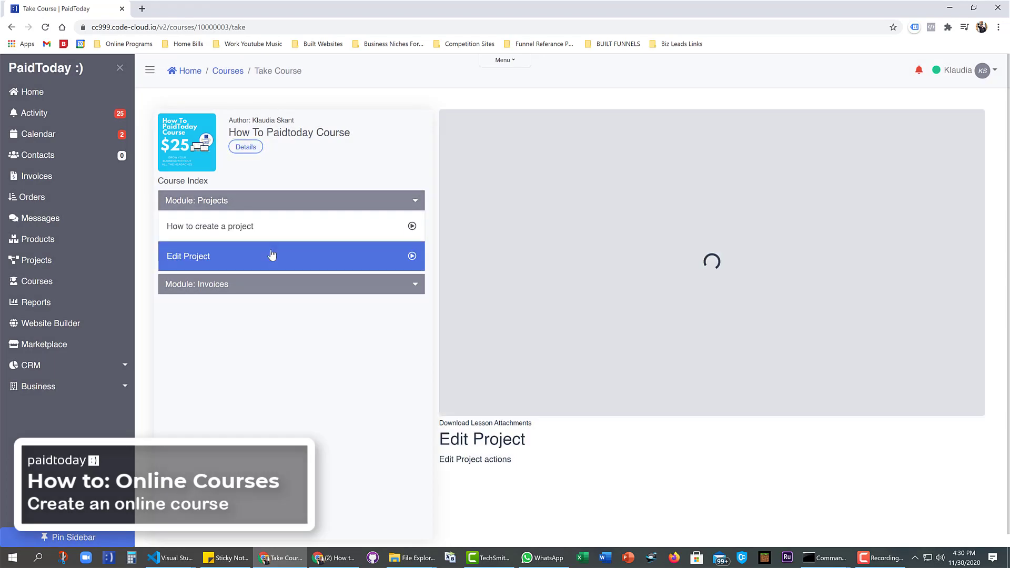
pyautogui.click(271, 226)
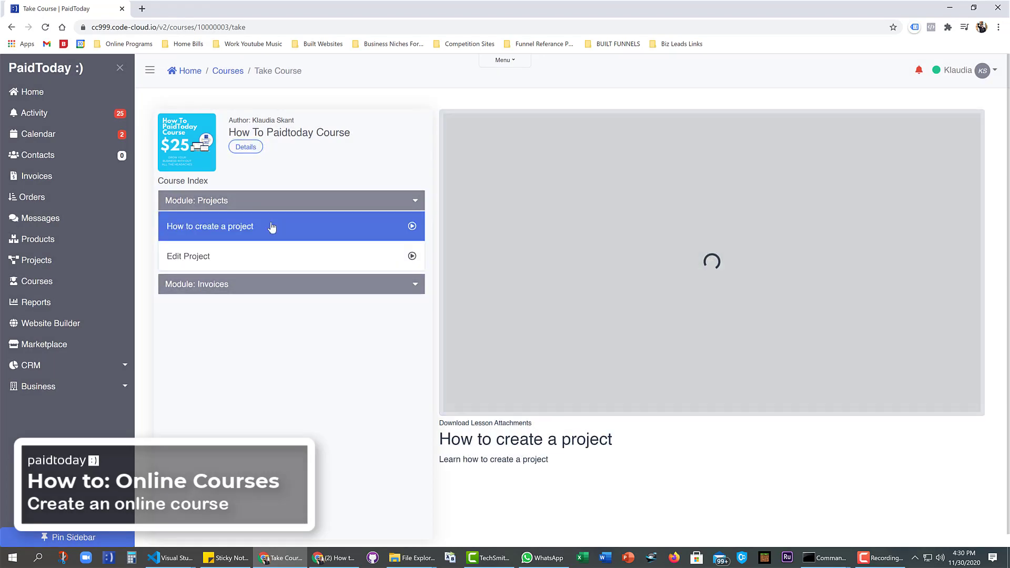
pyautogui.click(245, 289)
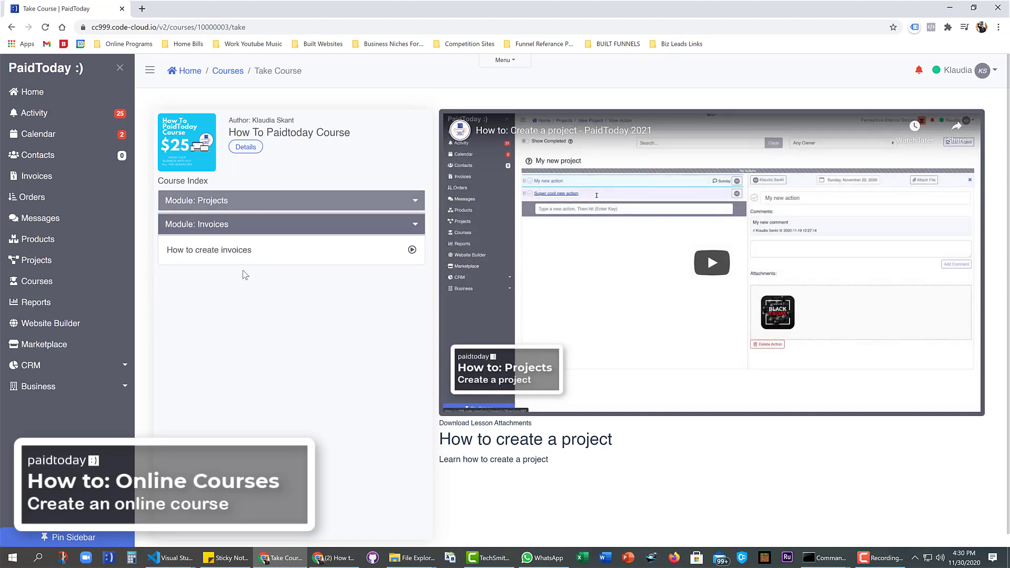
pyautogui.click(230, 255)
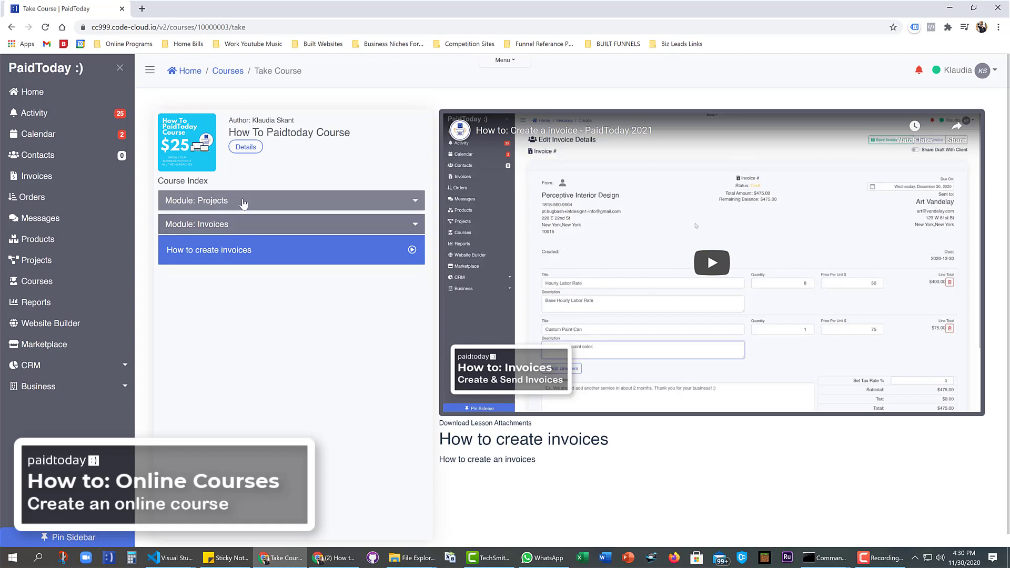
pyautogui.click(241, 204)
pyautogui.click(259, 231)
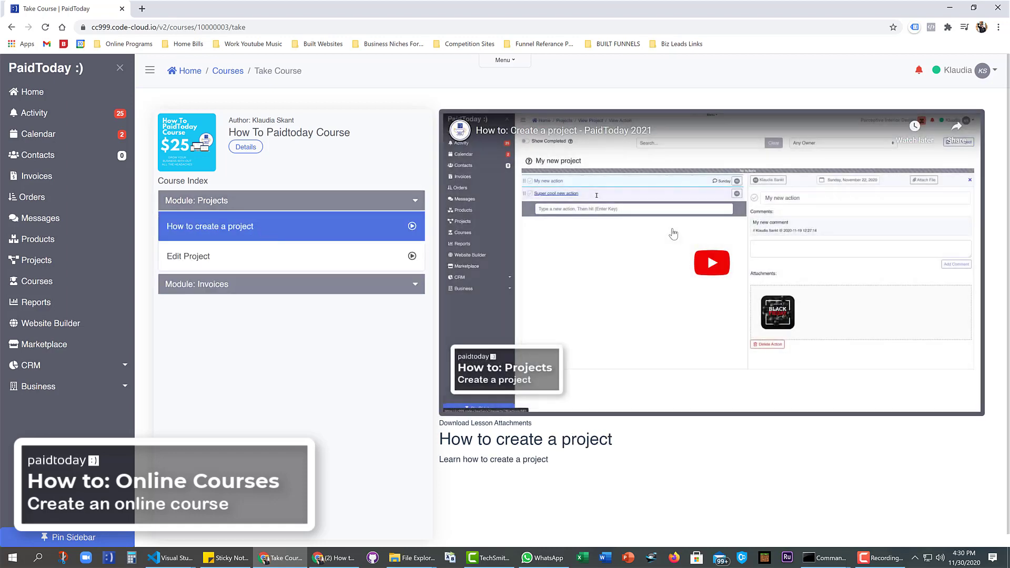
# - Play the "How to create a project" lesson video, check its description, and open the "Edit Project" lesson
pyautogui.click(729, 266)
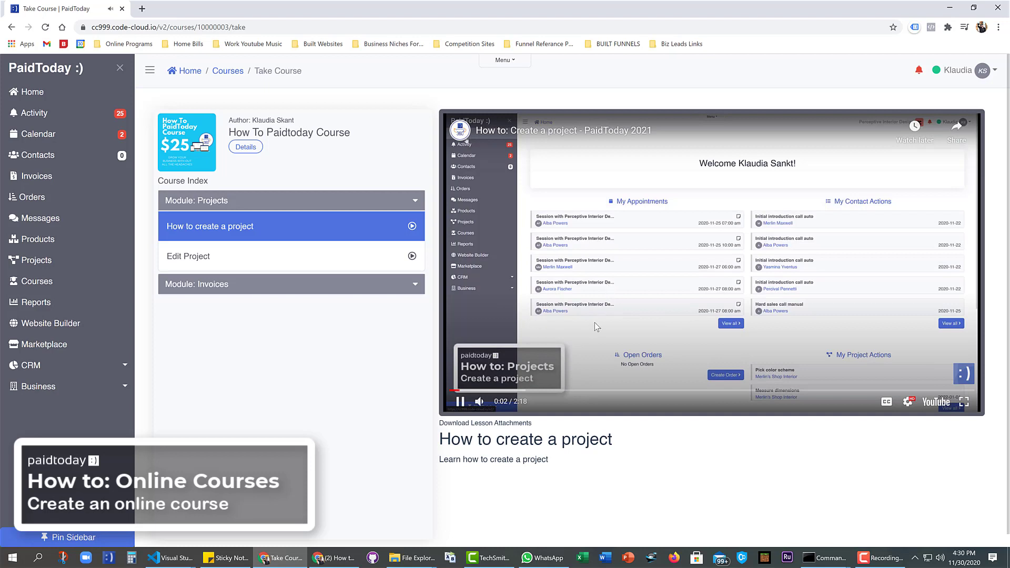
pyautogui.scroll(-1, 595, 326)
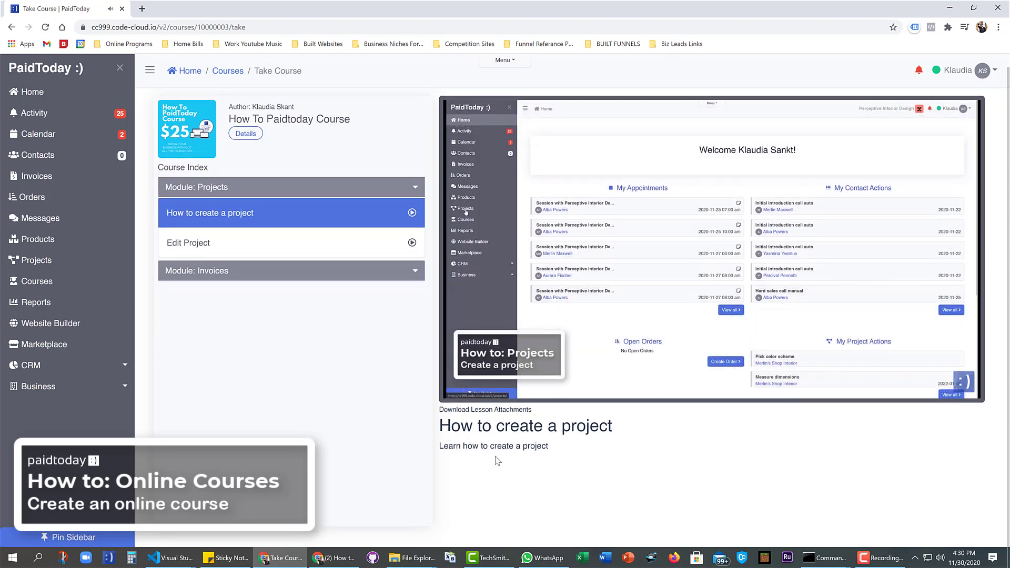
pyautogui.scroll(1, 265, 226)
pyautogui.click(226, 260)
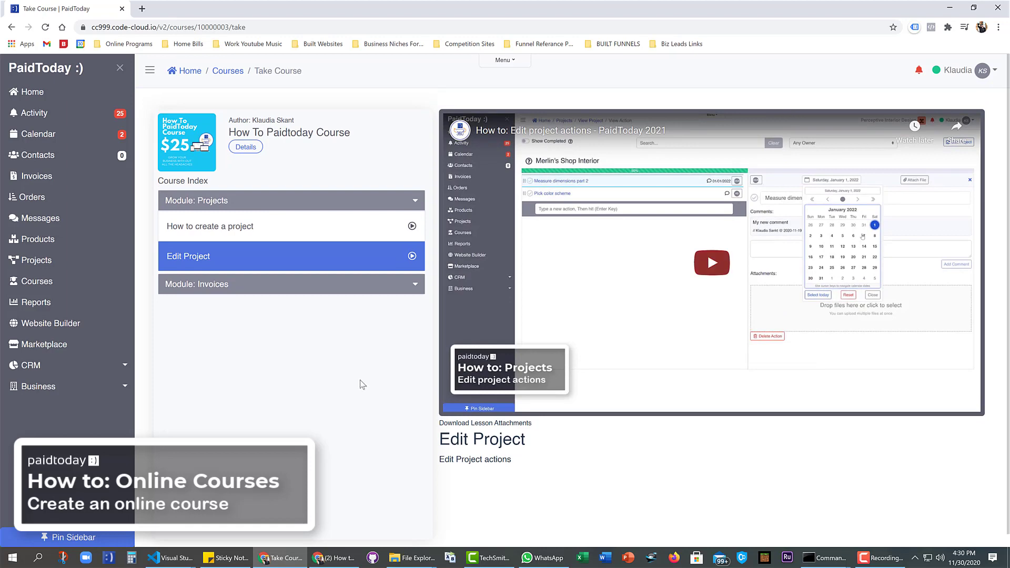
# - Preview the How To Paidtoday Course sales page and review its video, course index, description and requirements
pyautogui.click(227, 71)
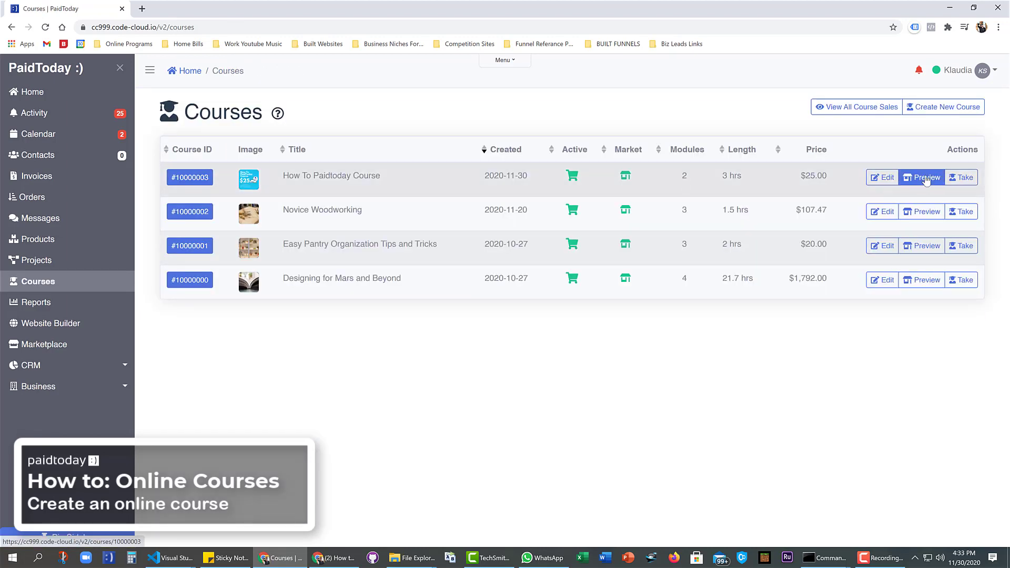
pyautogui.click(922, 175)
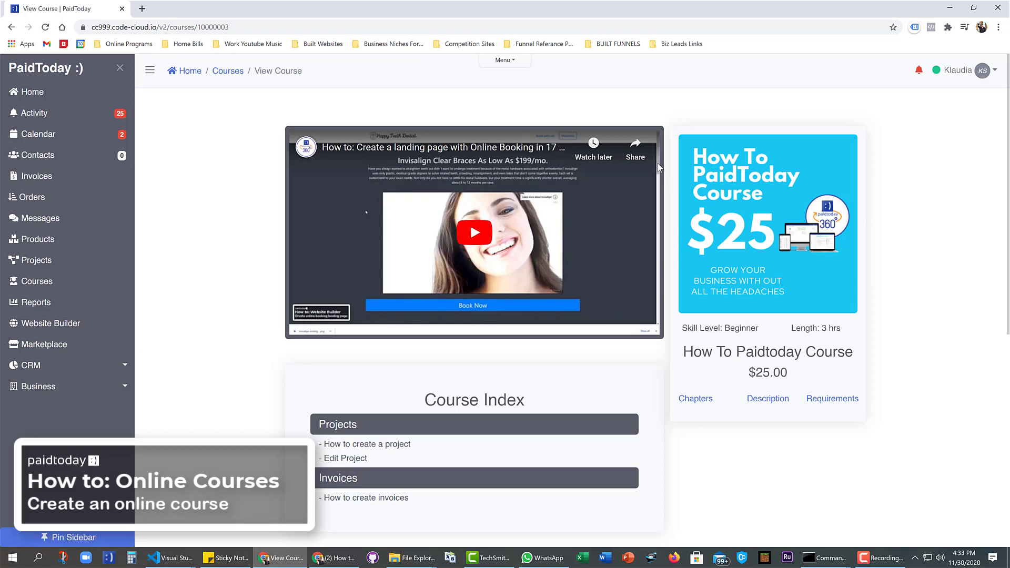
pyautogui.scroll(-3, 762, 174)
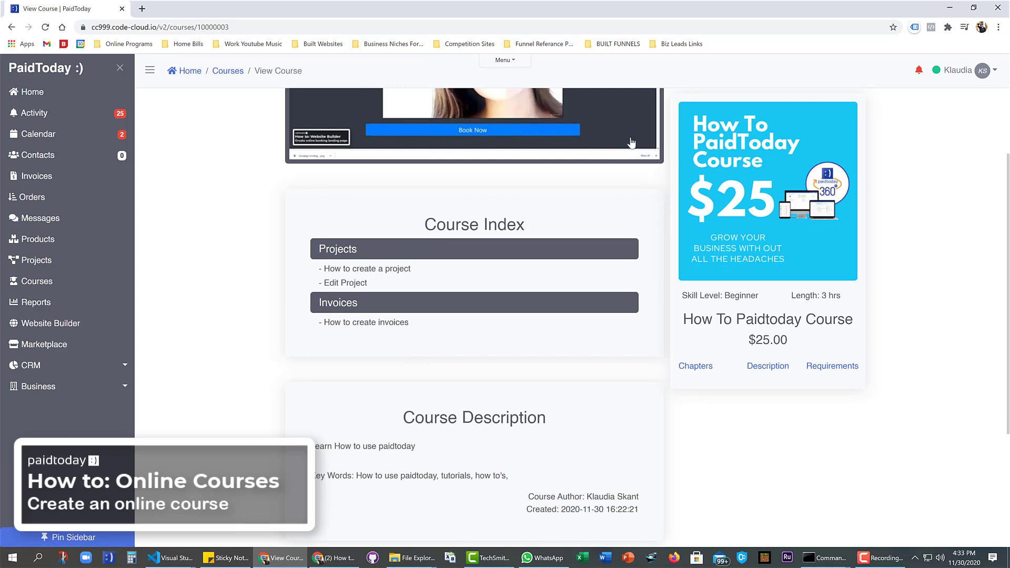
pyautogui.scroll(3, 631, 142)
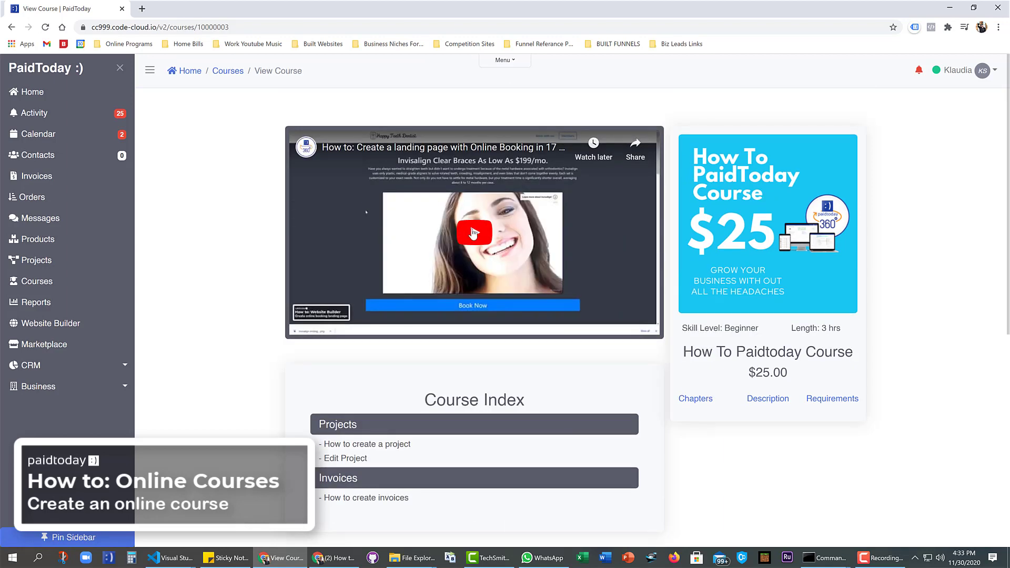
pyautogui.scroll(-5, 473, 232)
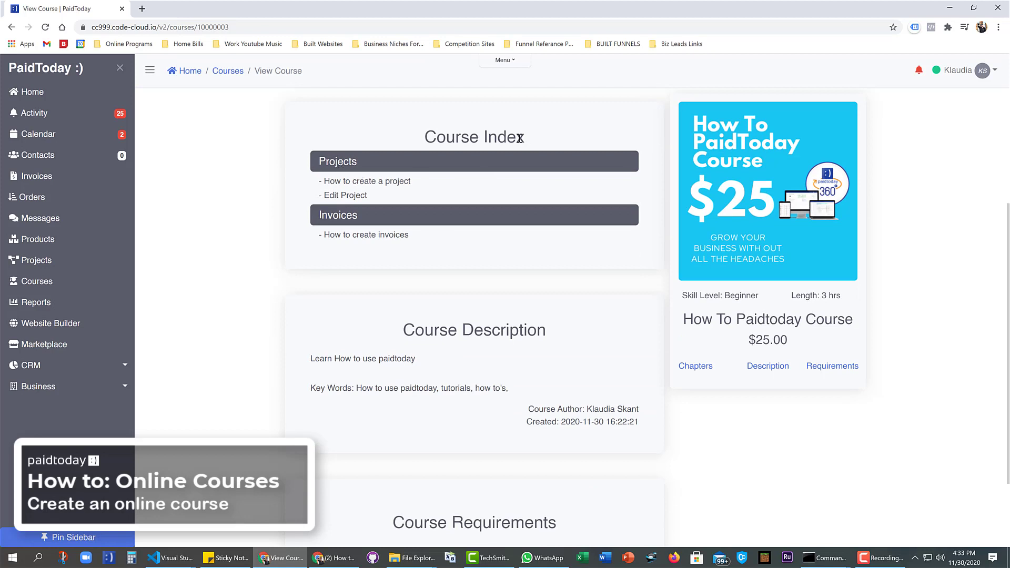
pyautogui.scroll(-2, 414, 237)
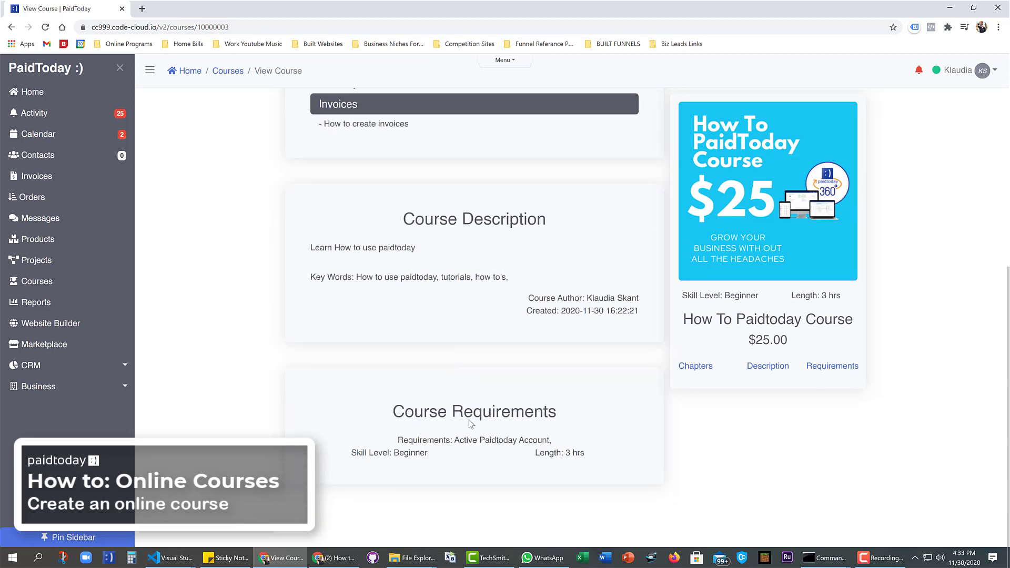
pyautogui.scroll(7, 745, 348)
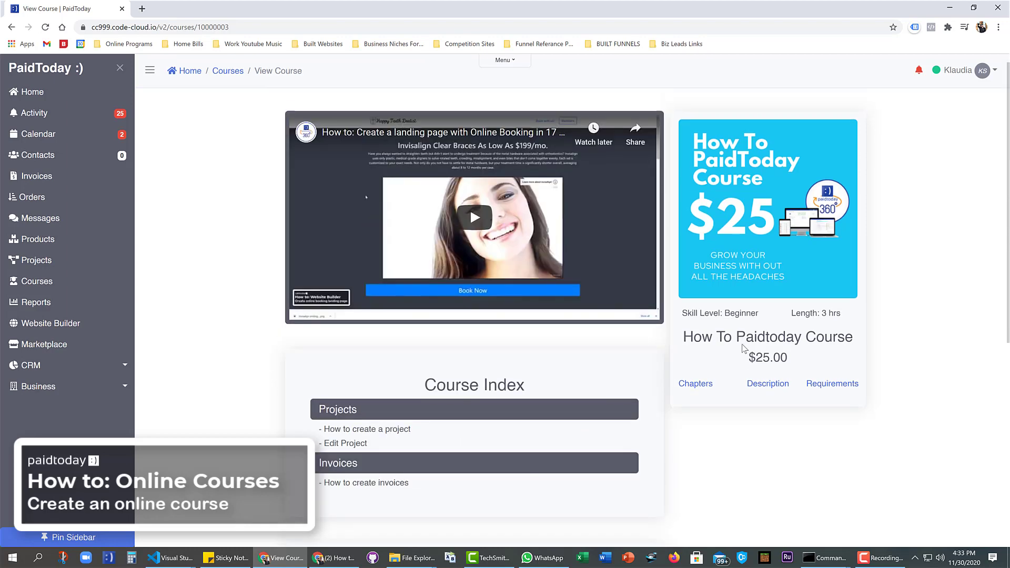